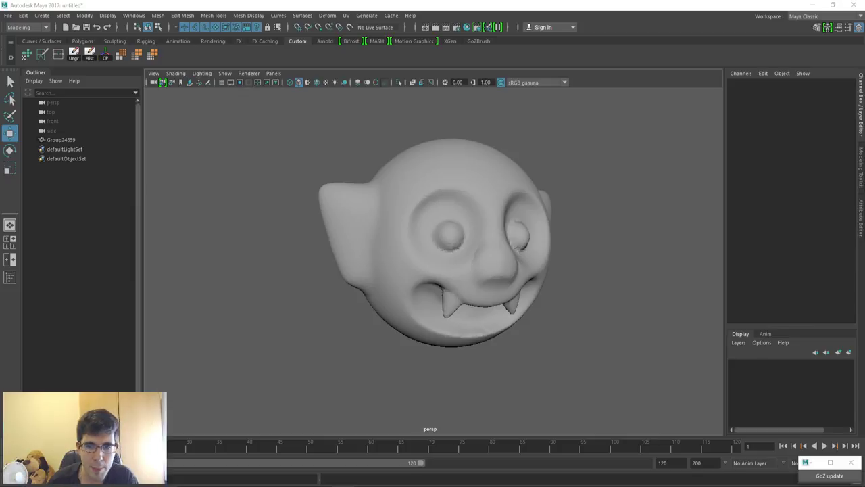
Step: Inspect the vampire head's dense mesh from several angles, ending on a frontal view with nothing selected
click(477, 276)
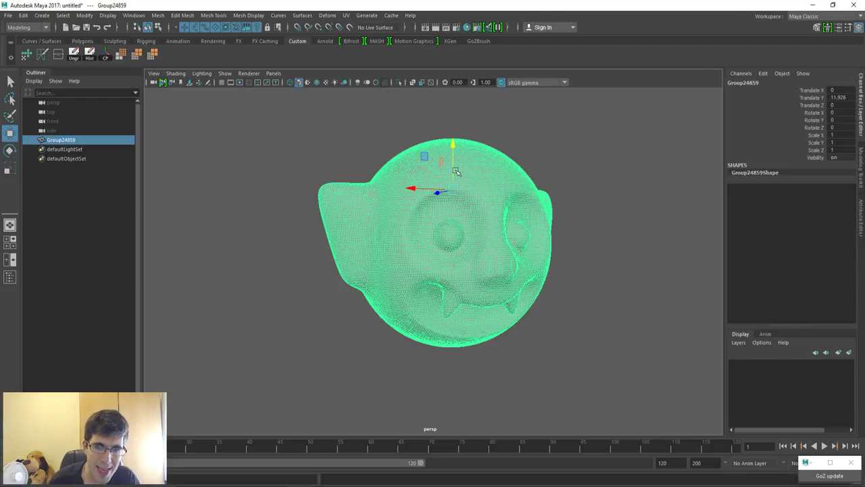
mouse_move(444, 234)
alt+mouse_down()
mouse_move(440, 295)
mouse_move(429, 276)
alt+mouse_up()
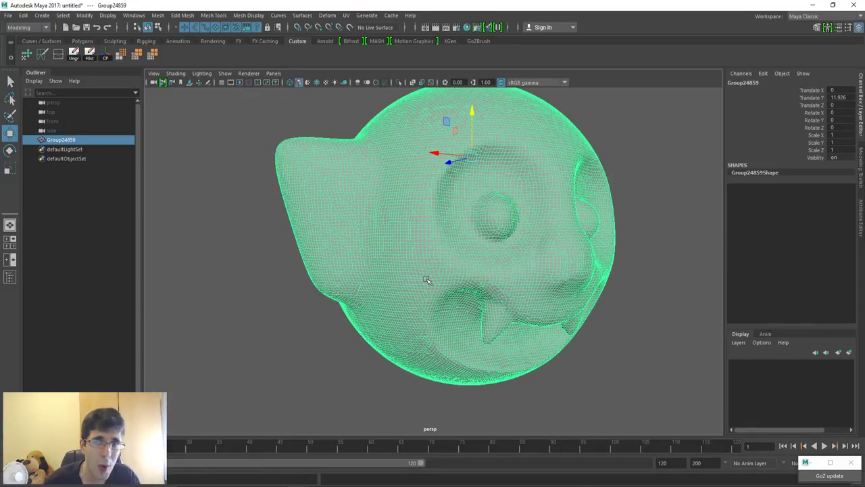
mouse_move(426, 280)
alt+mouse_down()
mouse_move(466, 282)
mouse_move(466, 244)
mouse_move(475, 241)
alt+mouse_up()
click(685, 244)
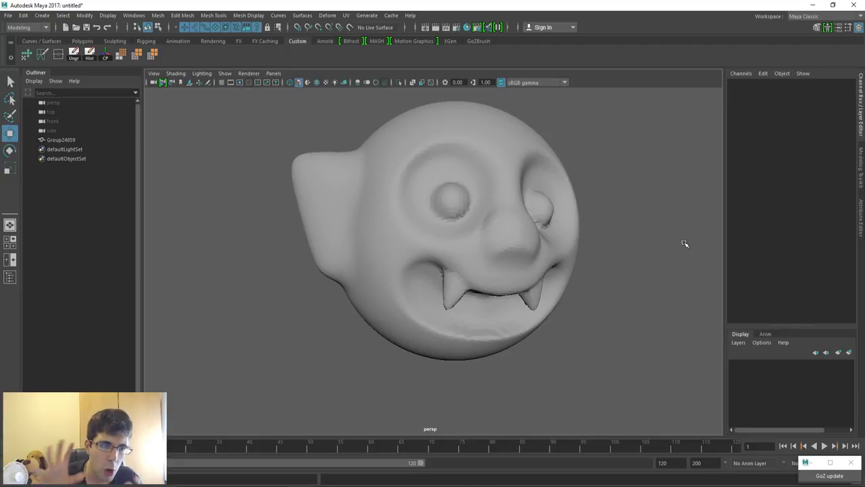
alt+drag(573, 217, 547, 220)
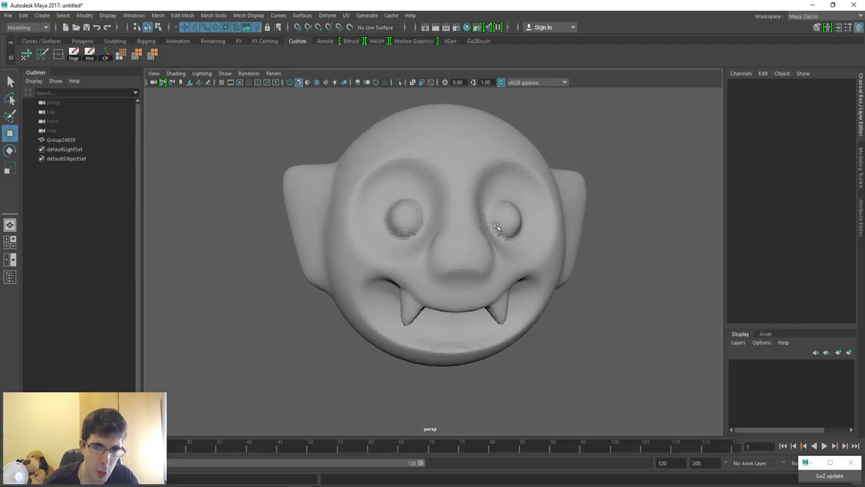
alt+drag(442, 243, 451, 245)
alt+drag(347, 236, 396, 248)
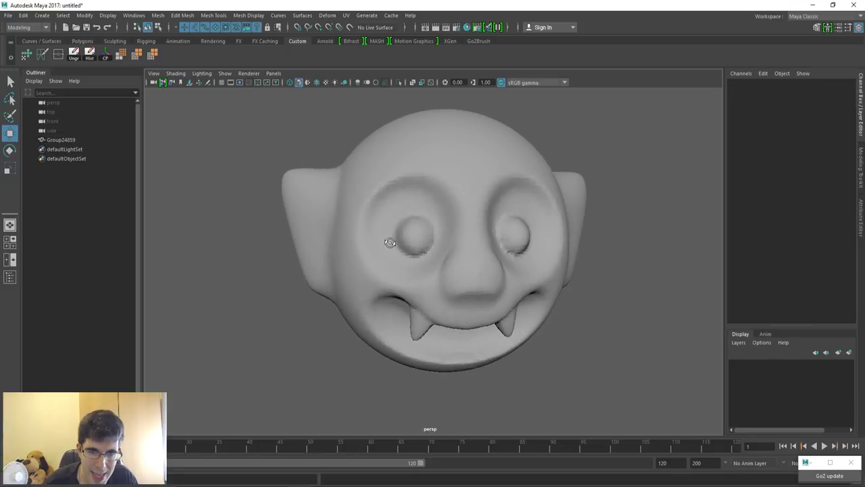
alt+drag(405, 200, 403, 212)
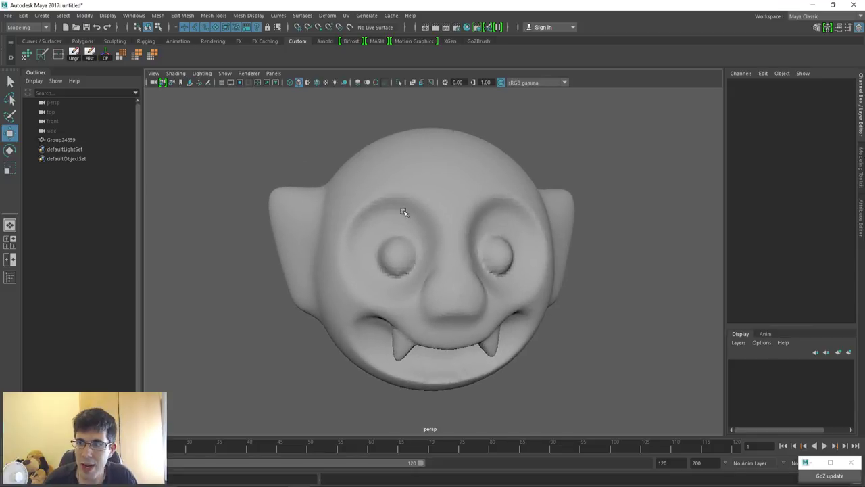
Step: Bring up the Modeling Toolkit, zoom in, and select the vampire head sculpt Group24859
click(816, 29)
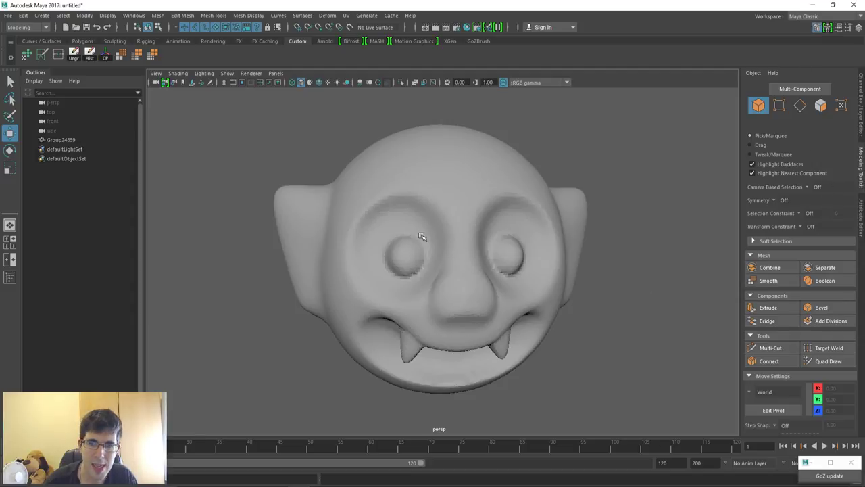
alt+drag(423, 236, 427, 237)
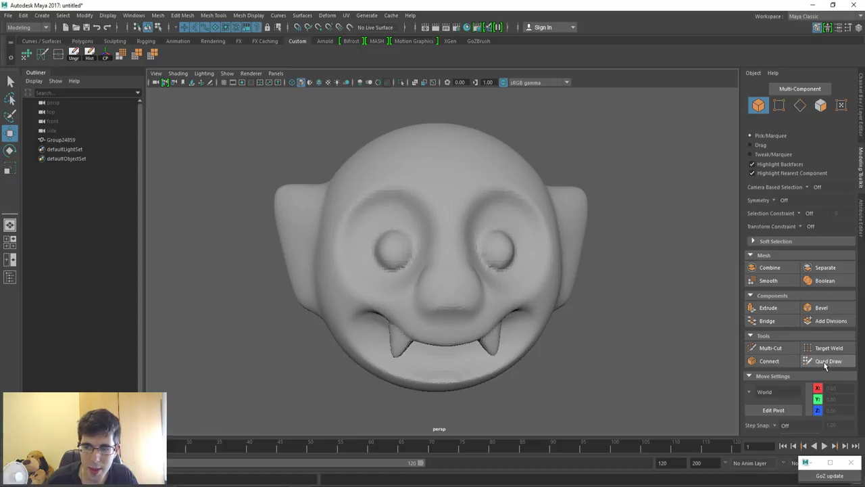
alt+drag(468, 274, 463, 274)
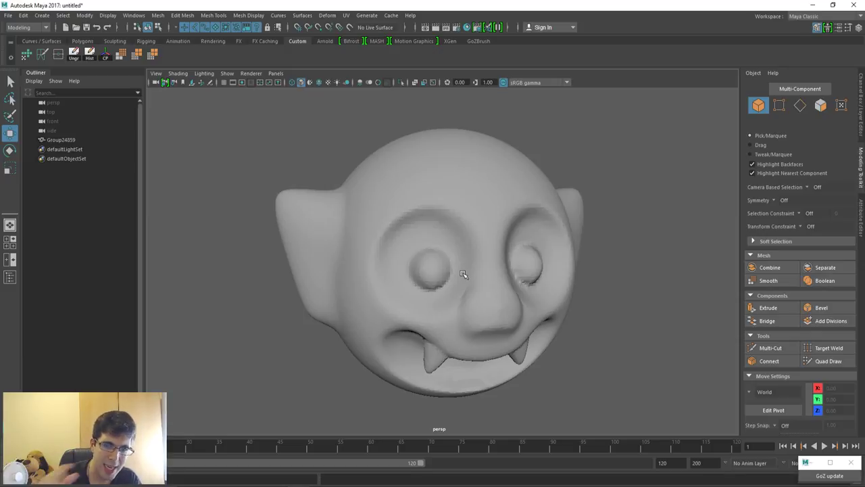
mouse_move(484, 282)
alt+mouse_down()
mouse_move(467, 268)
mouse_move(502, 273)
alt+mouse_up()
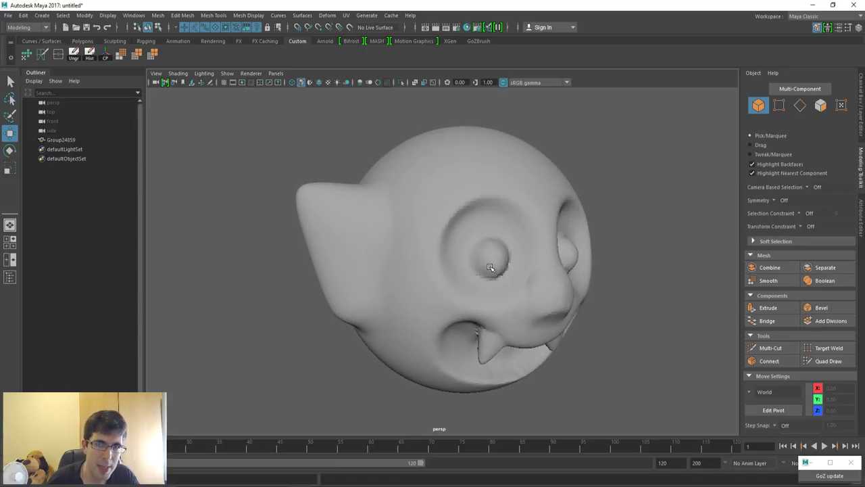
mouse_move(489, 268)
alt+mouse_down()
mouse_move(446, 274)
mouse_move(460, 264)
alt+mouse_up()
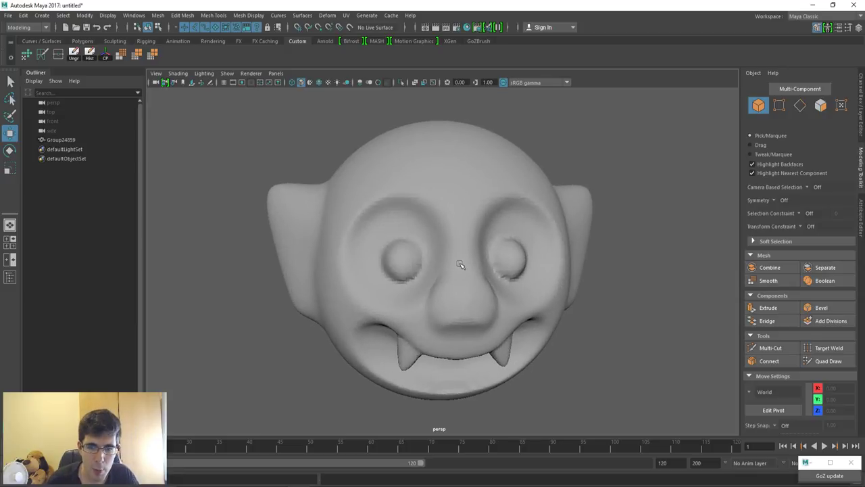
scroll(460, 264, up, 3)
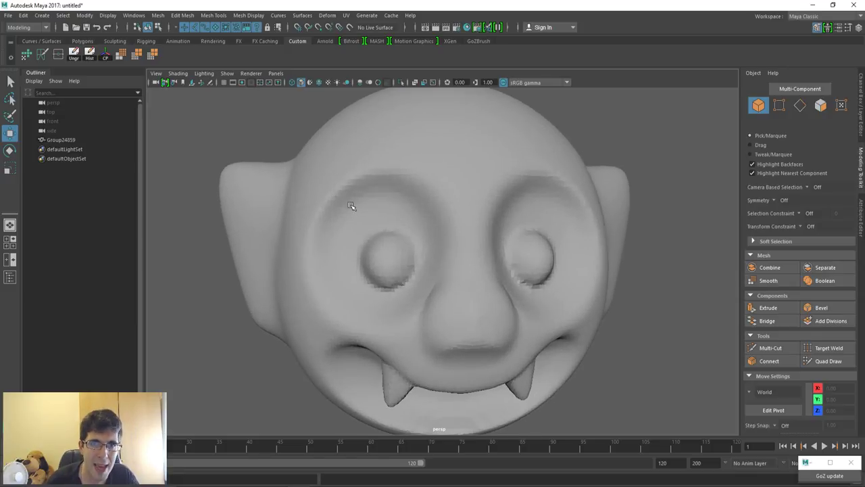
click(448, 192)
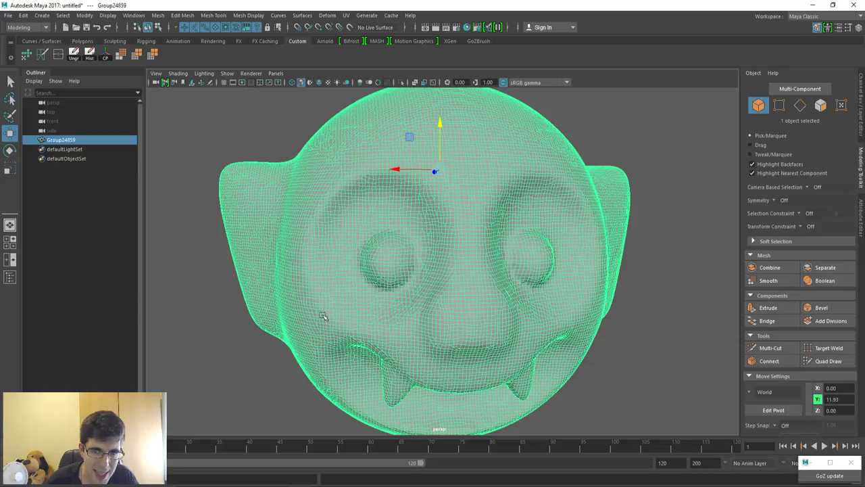
Step: Make the Group24859 head sculpt the live surface with Make Live
click(350, 27)
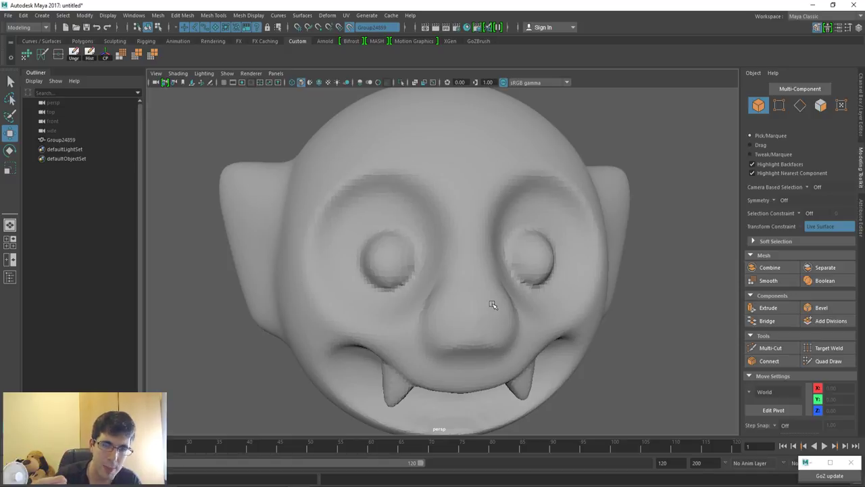
Step: Activate Quad Draw and place six retopology points across the forehead and brow
click(826, 363)
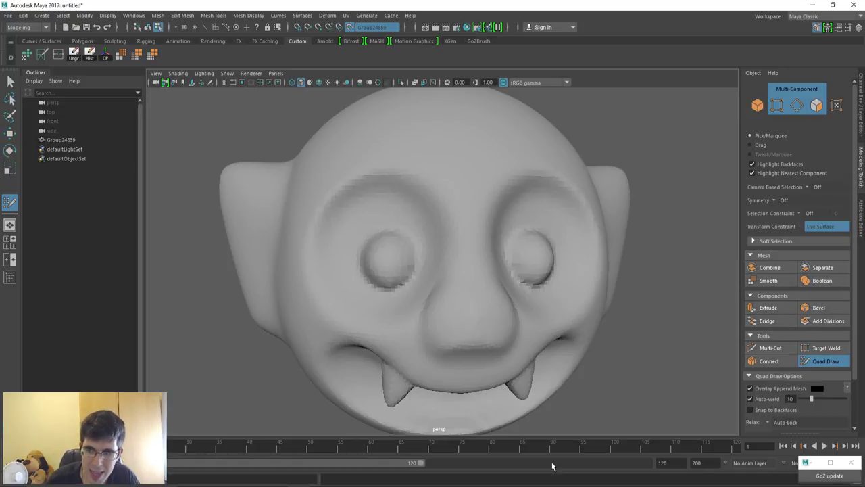
mouse_move(433, 331)
alt+mouse_down()
mouse_move(392, 193)
mouse_move(444, 203)
alt+mouse_up()
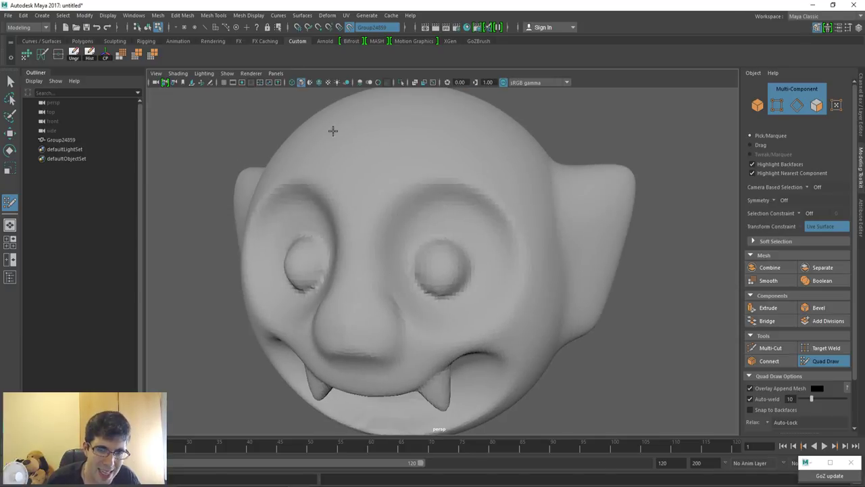
mouse_move(360, 176)
alt+mouse_down()
mouse_move(396, 153)
mouse_move(398, 169)
alt+mouse_up()
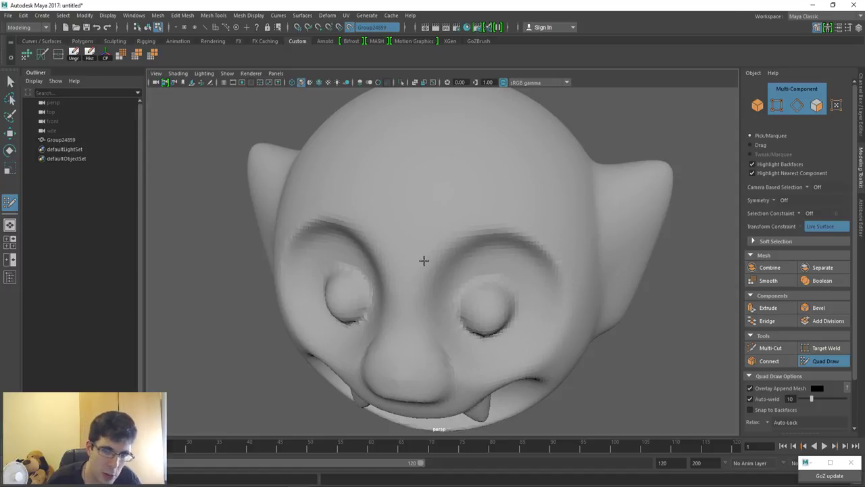
click(430, 263)
click(409, 246)
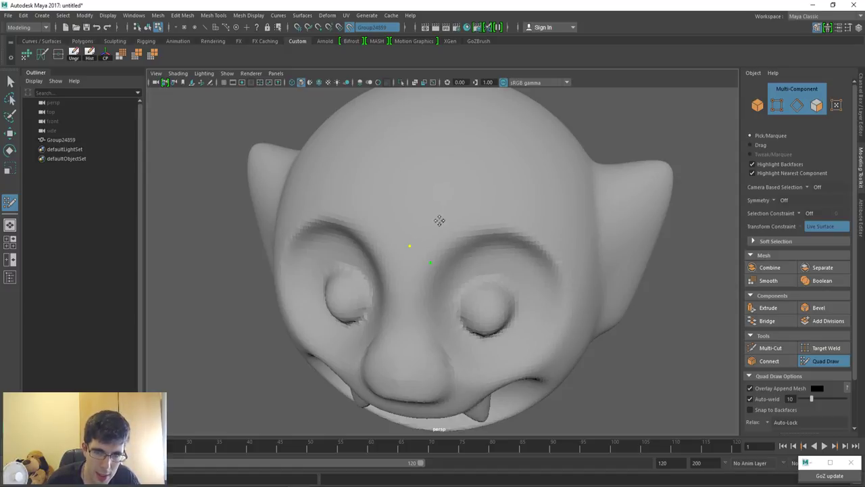
click(435, 223)
click(453, 244)
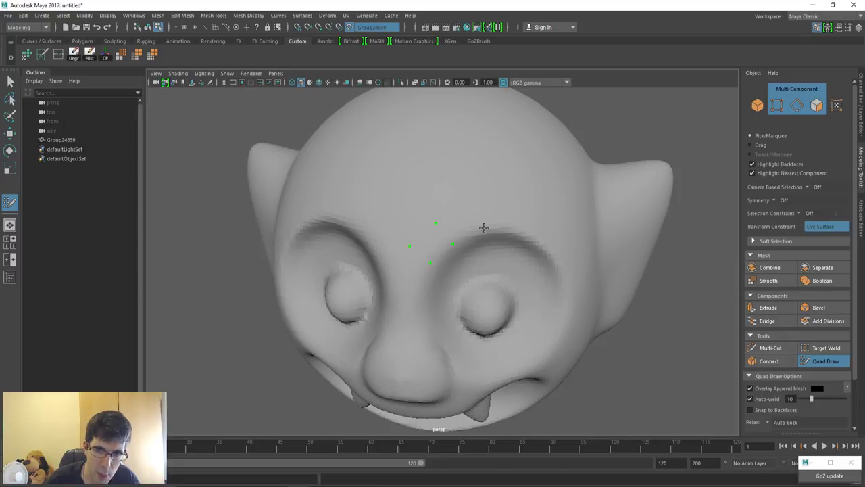
click(488, 230)
click(470, 204)
Step: Add two more brow points and fill the first quad, creating polySurface1
mouse_move(526, 237)
alt+mouse_down()
mouse_move(473, 234)
mouse_move(350, 187)
alt+mouse_up()
scroll(385, 253, up, 3)
alt+drag(385, 254, 342, 254)
mouse_move(296, 337)
alt+mouse_down()
mouse_move(263, 207)
mouse_move(264, 223)
mouse_move(316, 204)
alt+mouse_up()
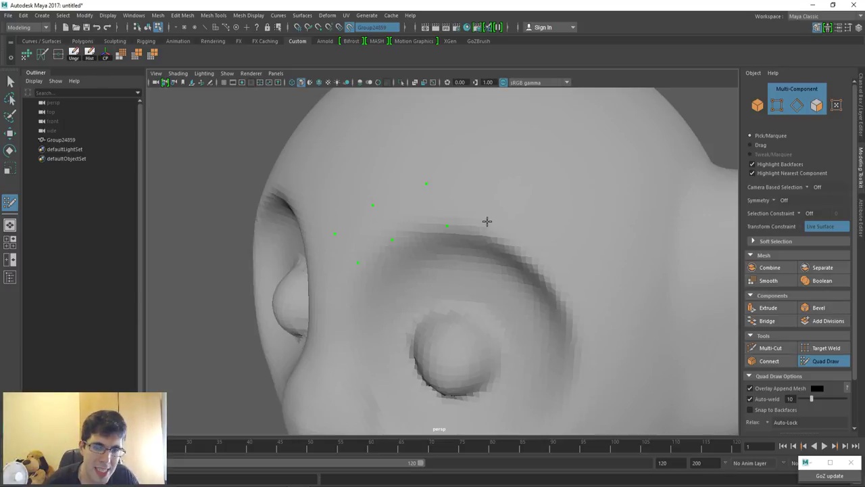
click(488, 232)
click(498, 188)
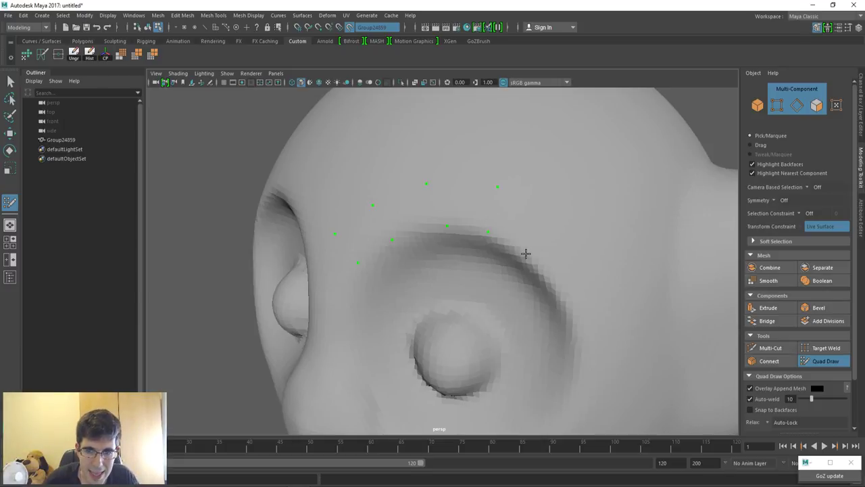
mouse_move(377, 209)
alt+mouse_down()
mouse_move(448, 209)
mouse_move(423, 195)
alt+mouse_up()
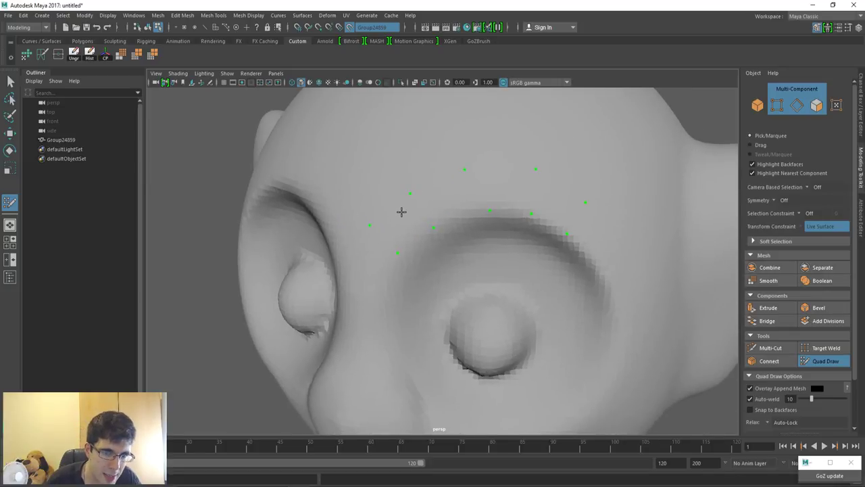
shift+click(399, 219)
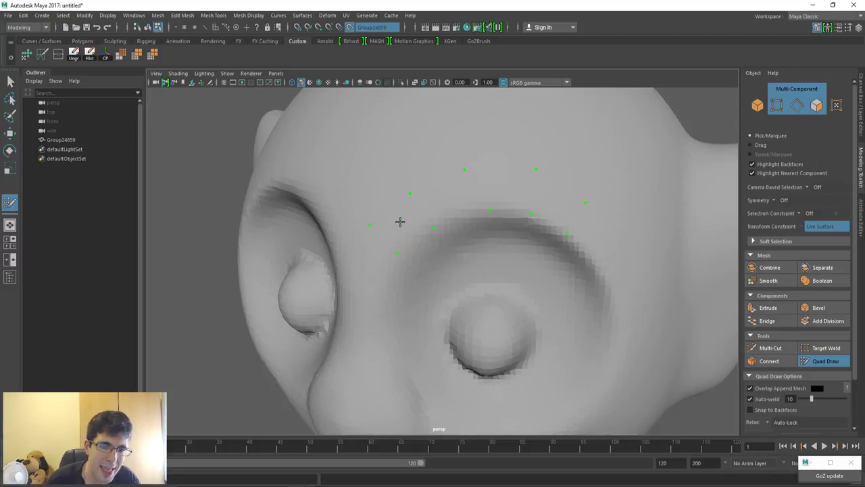
shift+click(401, 222)
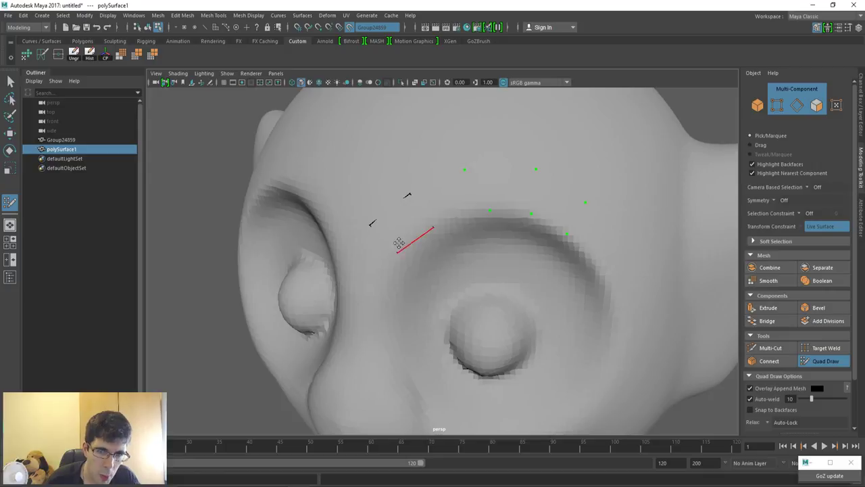
Step: Fill three more quads along the brow strip
alt+drag(399, 240, 459, 186)
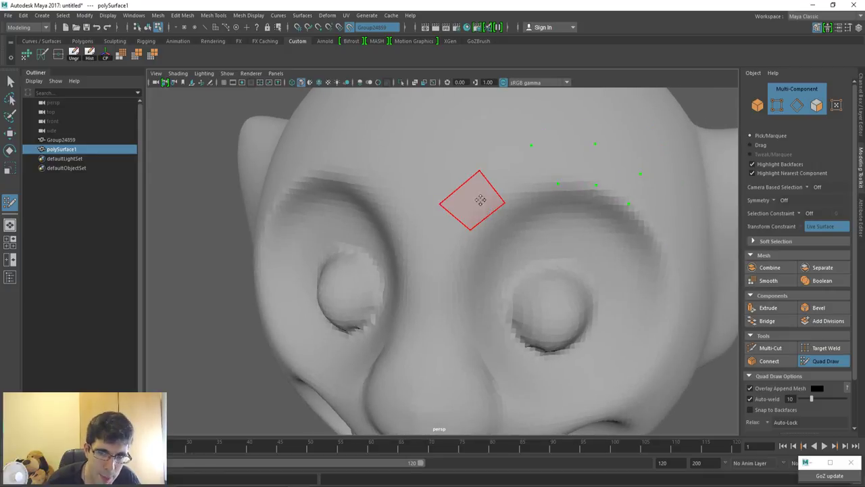
alt+drag(489, 226, 455, 195)
shift+click(439, 181)
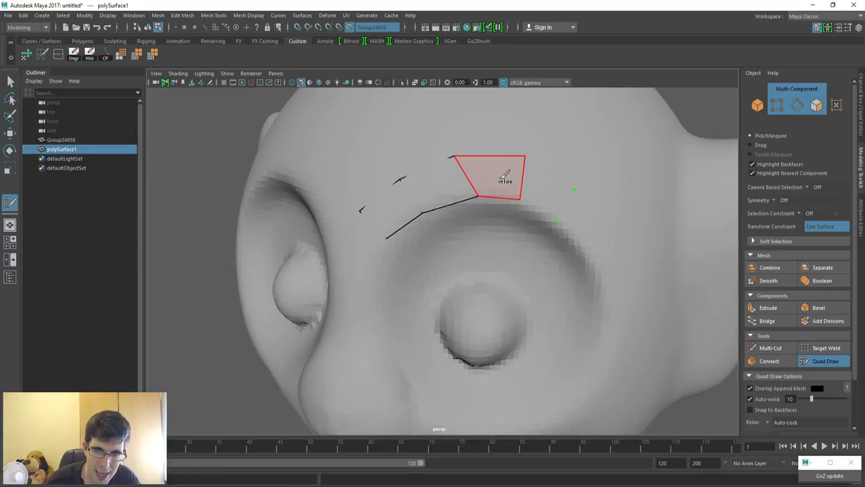
shift+click(504, 177)
shift+click(547, 199)
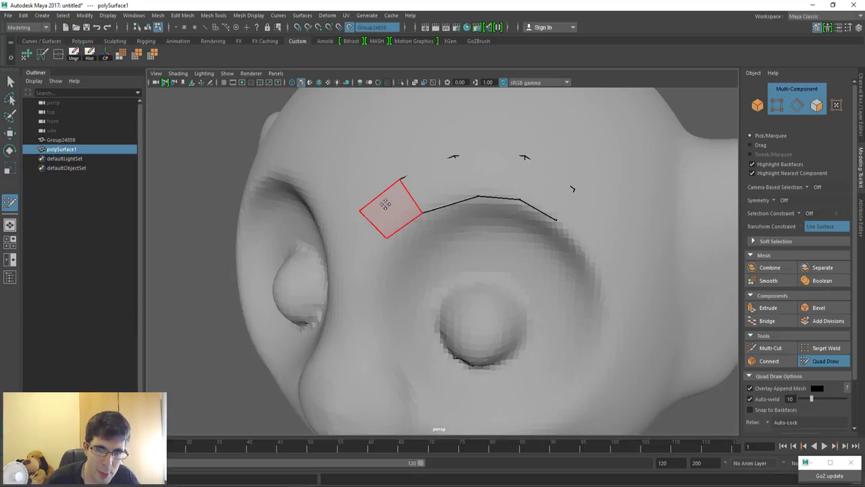
Step: Extend the quad strip over the eye and down the eye's outer side
mouse_move(550, 188)
alt+mouse_down()
mouse_move(560, 193)
mouse_move(511, 206)
alt+mouse_up()
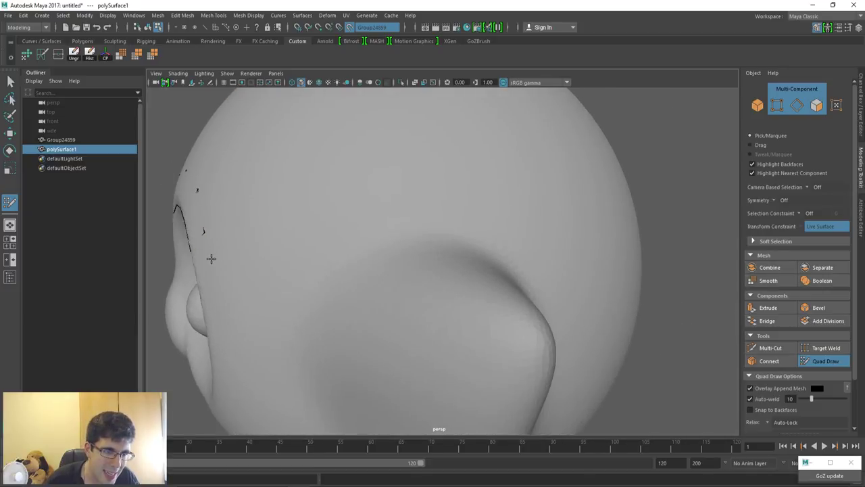
mouse_move(428, 138)
alt+mouse_down()
mouse_move(313, 168)
mouse_move(297, 189)
mouse_move(349, 205)
alt+mouse_up()
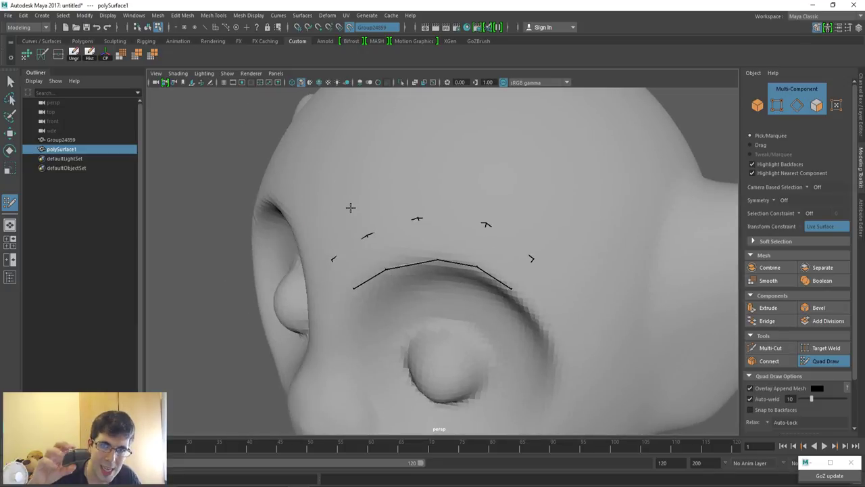
mouse_move(433, 253)
alt+mouse_down()
mouse_move(487, 212)
mouse_move(461, 223)
mouse_move(469, 223)
alt+mouse_up()
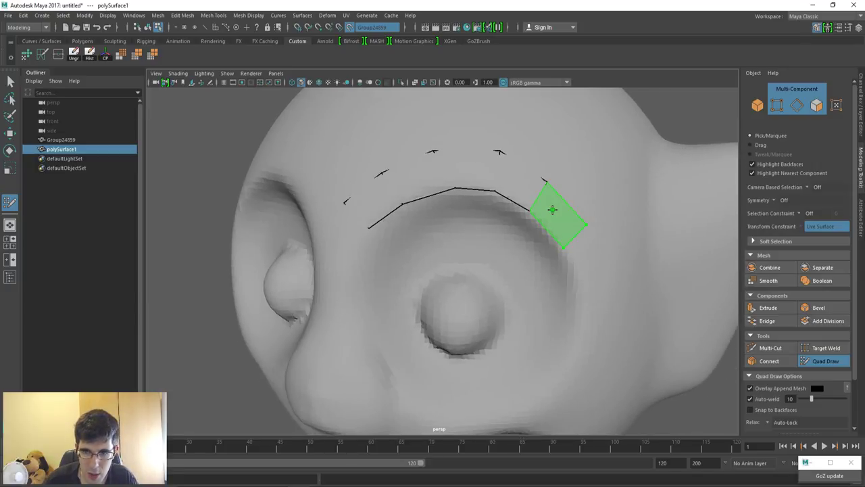
shift+click(552, 210)
shift+click(588, 277)
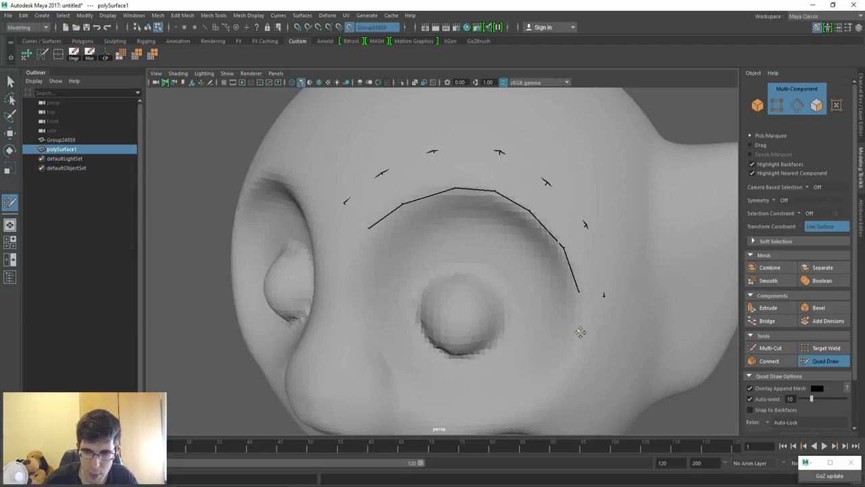
shift+click(593, 312)
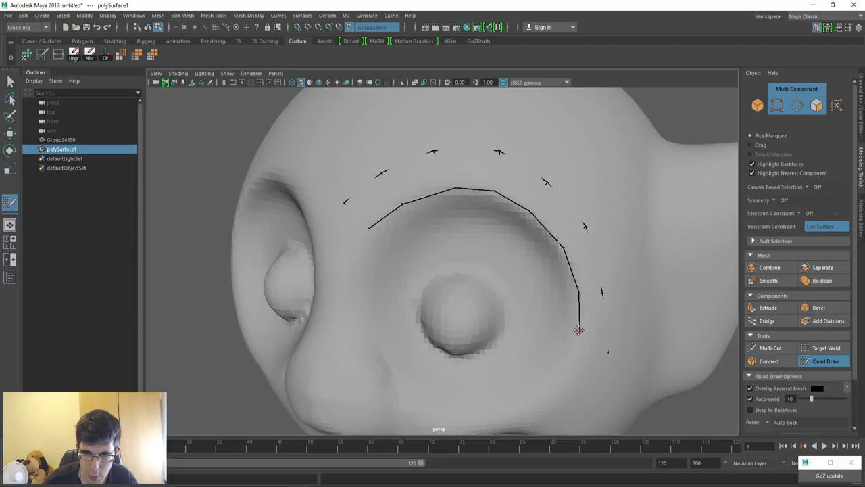
alt+middle_drag(586, 349, 587, 249)
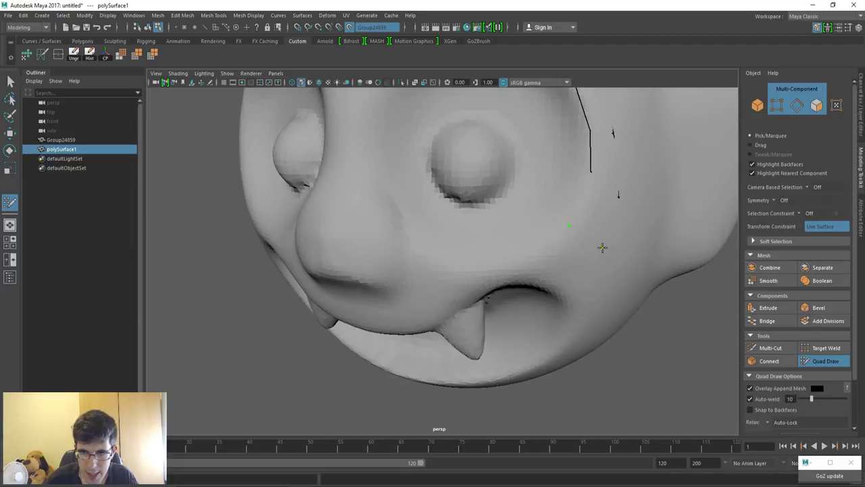
mouse_move(627, 181)
alt+mouse_down()
mouse_move(597, 219)
mouse_move(505, 203)
alt+mouse_up()
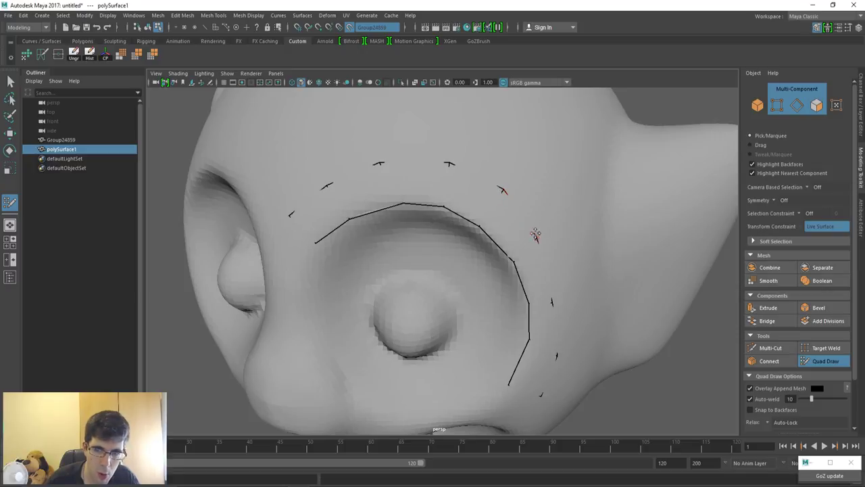
Step: Extend the brow strip's inner end down beside the nose with new quads
alt+drag(534, 233, 537, 243)
drag(408, 169, 641, 133)
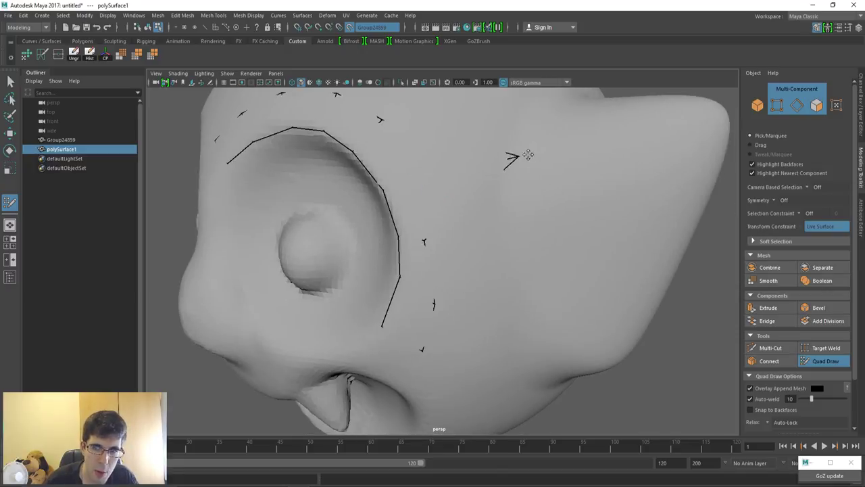
alt+drag(703, 174, 643, 193)
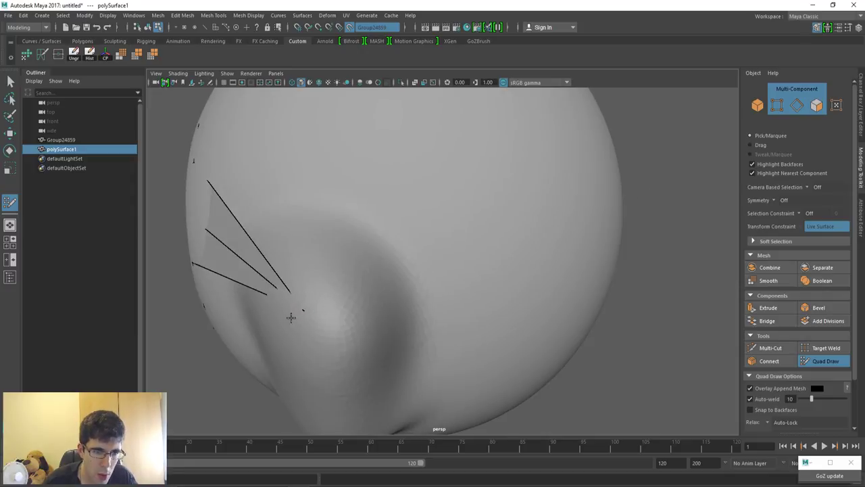
alt+drag(293, 313, 385, 236)
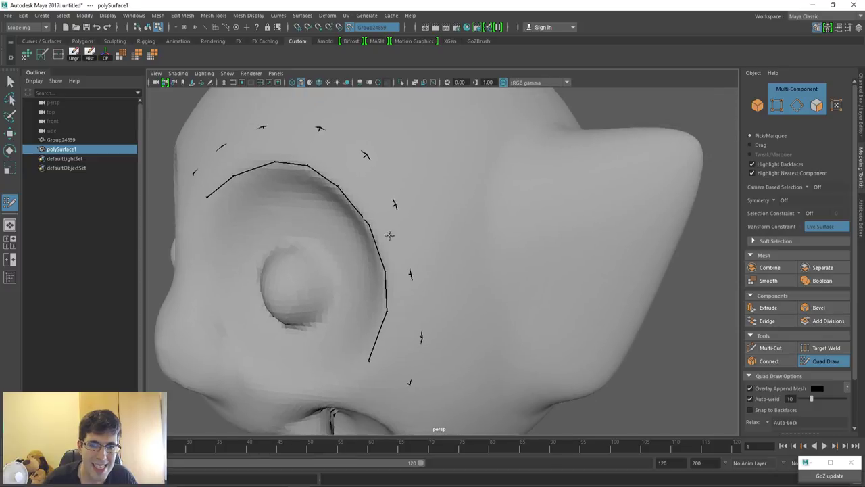
mouse_move(402, 196)
mouse_down()
mouse_move(426, 377)
mouse_move(381, 159)
mouse_up()
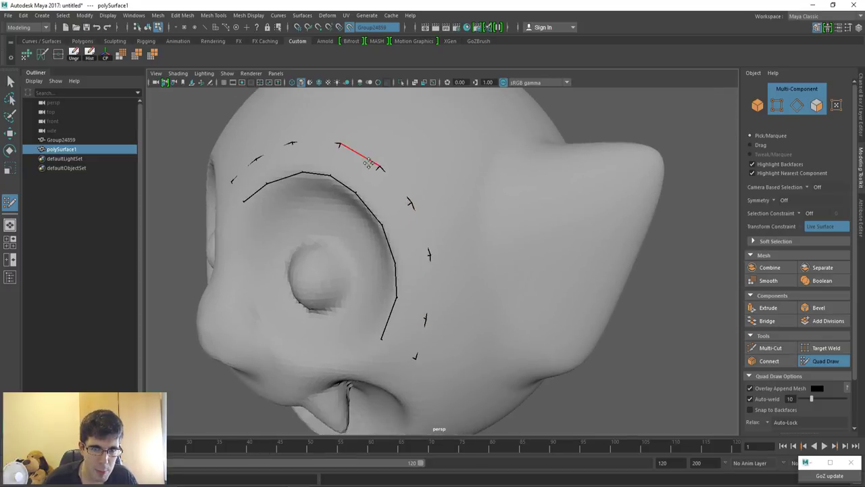
mouse_move(411, 203)
mouse_down()
mouse_move(428, 252)
mouse_move(419, 269)
mouse_move(403, 202)
mouse_up()
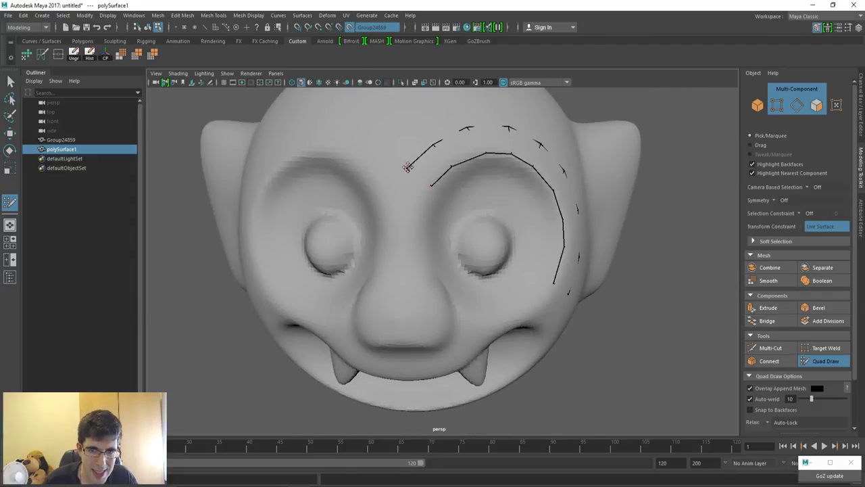
drag(408, 167, 412, 170)
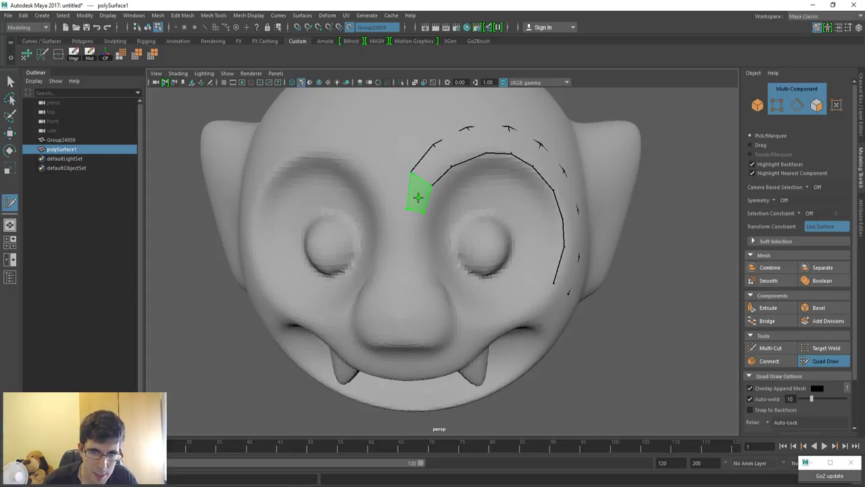
shift+click(418, 197)
shift+click(421, 234)
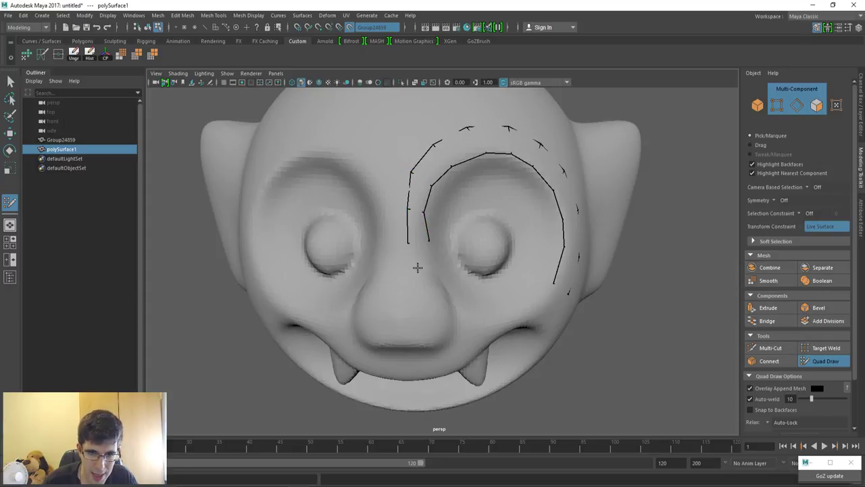
alt+drag(434, 265, 350, 255)
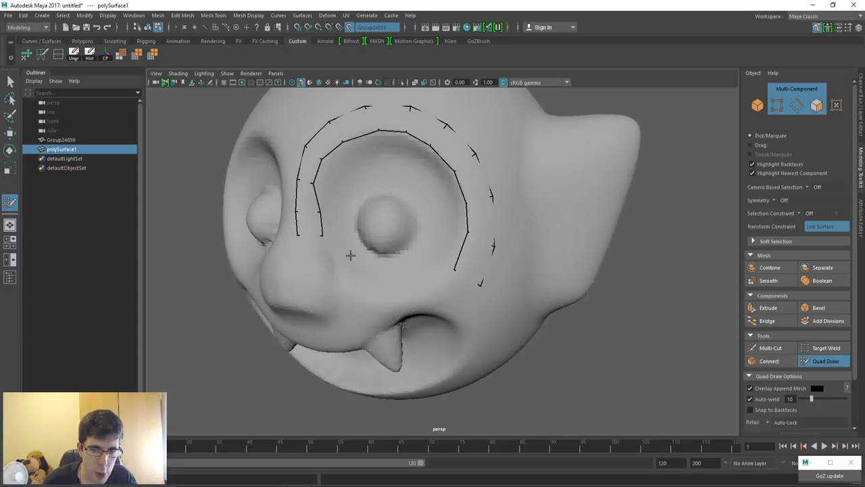
shift+click(310, 246)
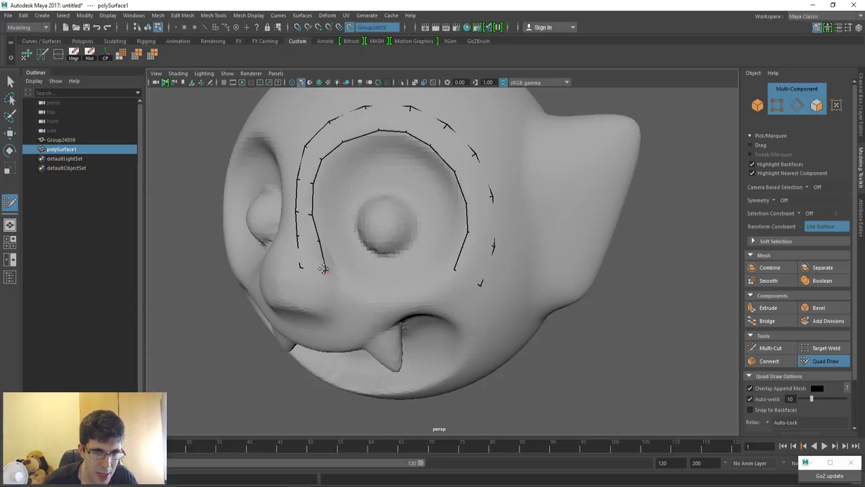
mouse_move(324, 268)
alt+mouse_down()
mouse_move(340, 270)
mouse_move(376, 187)
mouse_move(334, 263)
alt+mouse_up()
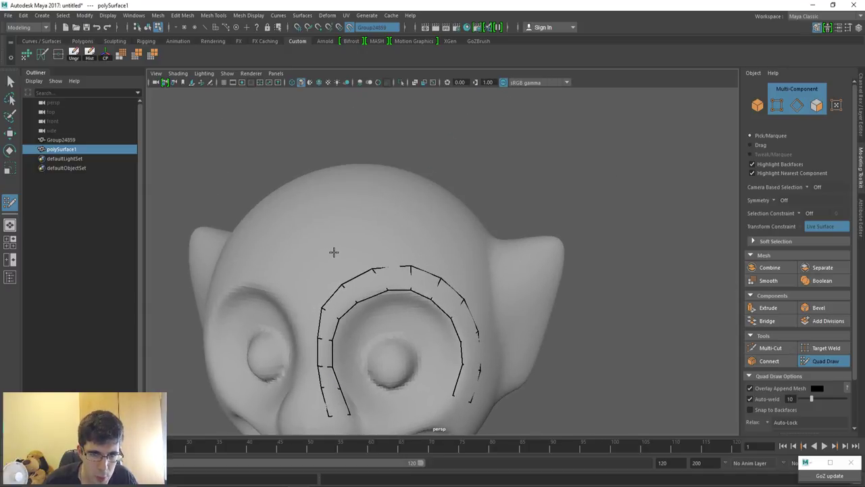
Step: Build a second quad row above the brow and down the eye's outer side
click(370, 244)
shift+click(352, 261)
click(438, 246)
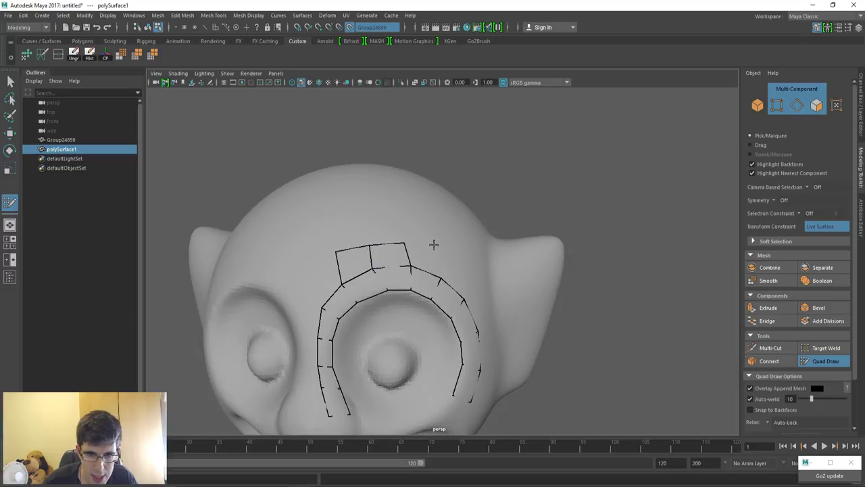
shift+click(421, 255)
alt+drag(484, 279, 386, 213)
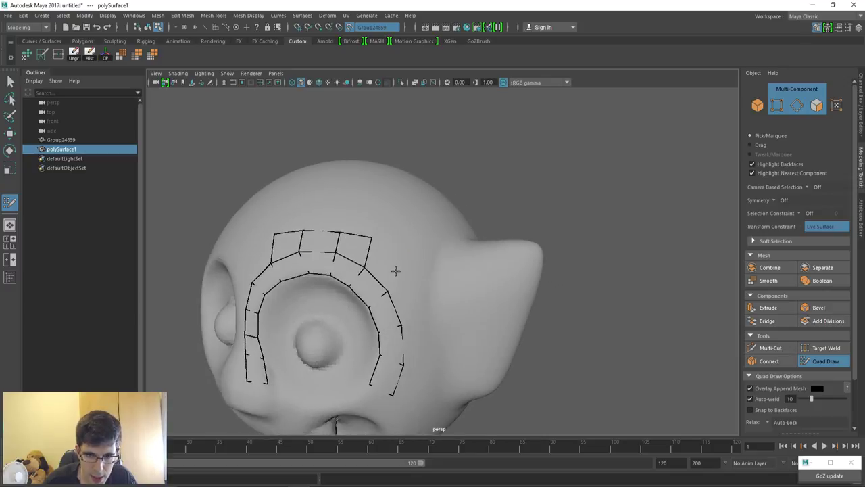
shift+click(386, 265)
shift+click(404, 259)
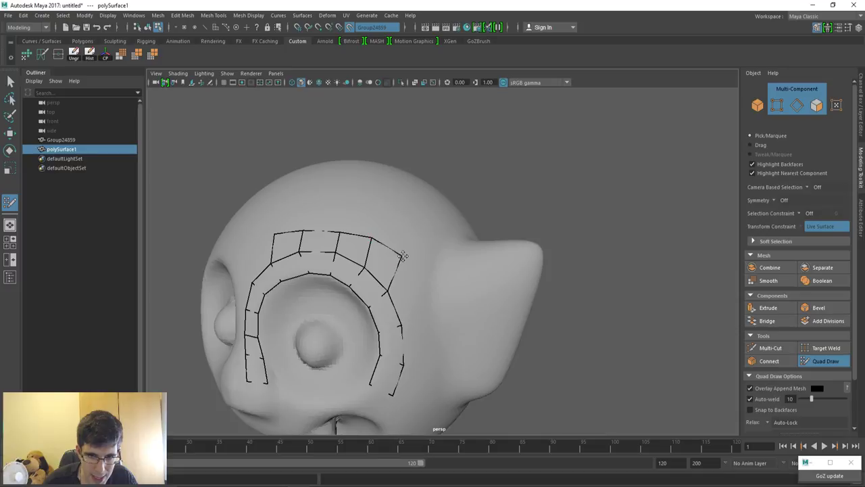
shift+click(409, 281)
click(428, 311)
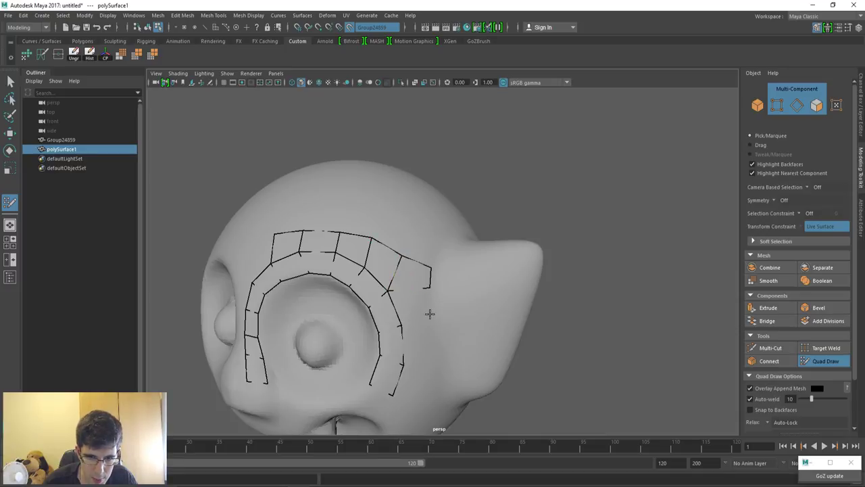
shift+click(404, 298)
click(430, 358)
shift+click(415, 342)
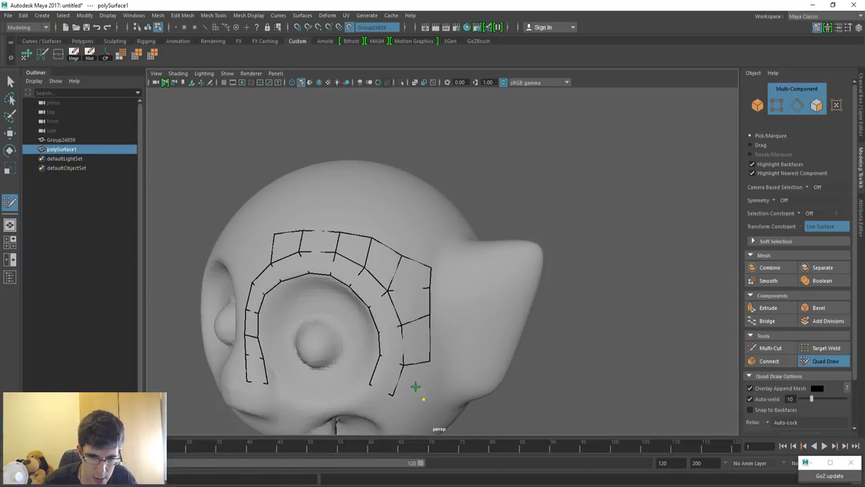
shift+click(416, 384)
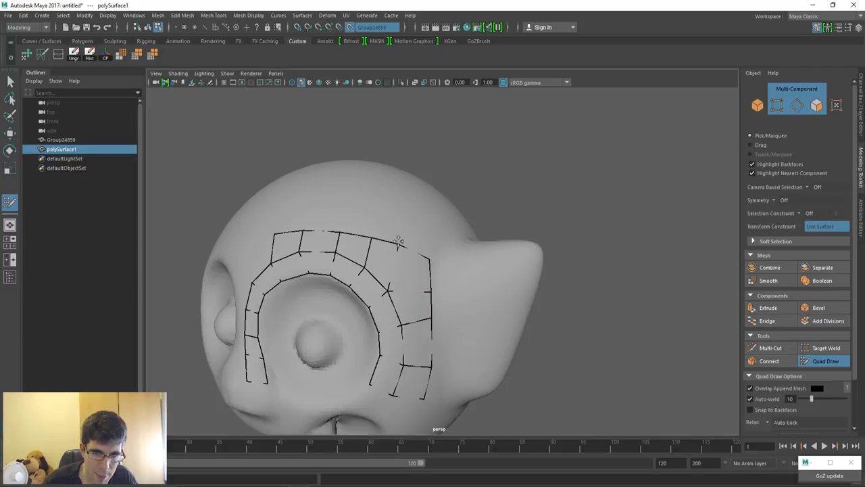
Step: Complete the outer row at the inner corner and down the eye's inner side beside the nose
alt+drag(341, 247, 336, 250)
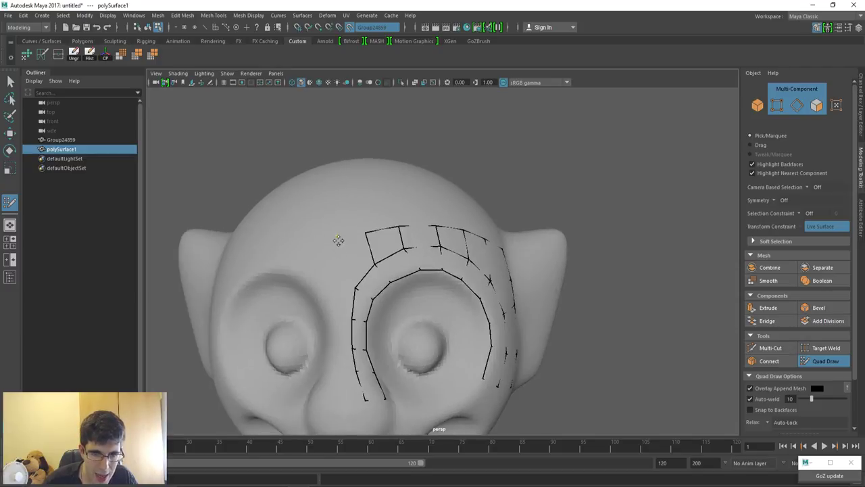
shift+click(358, 260)
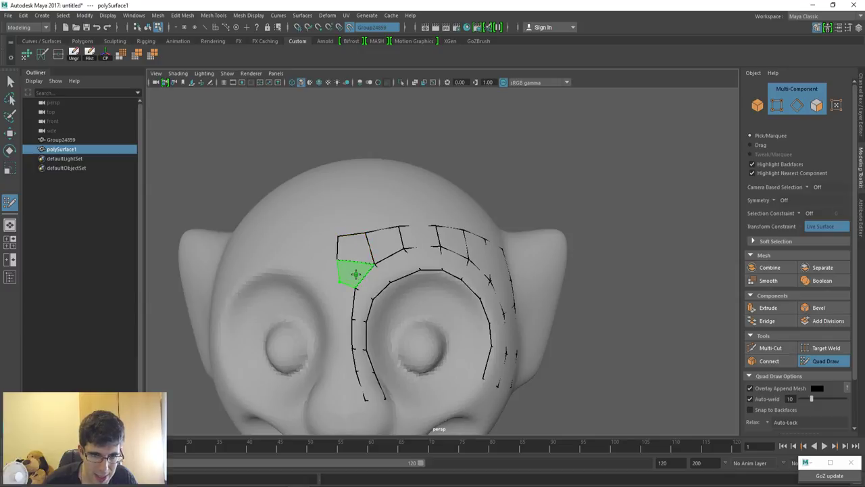
shift+click(354, 276)
shift+click(343, 313)
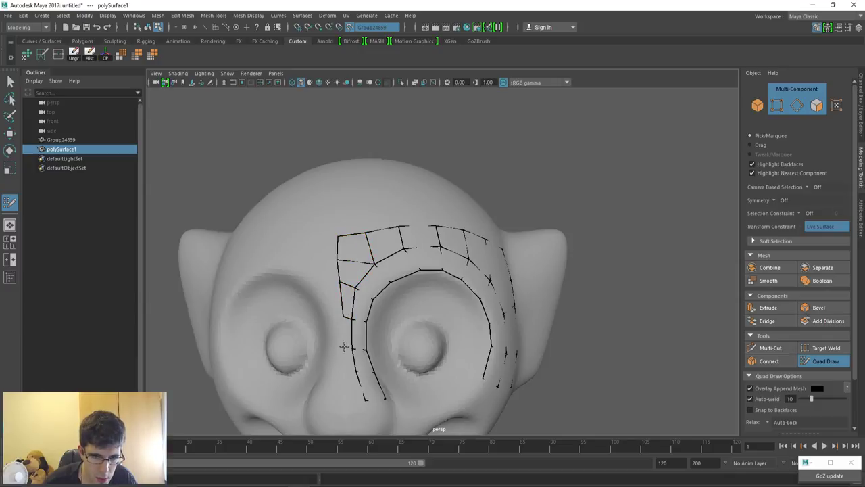
click(344, 347)
shift+click(346, 332)
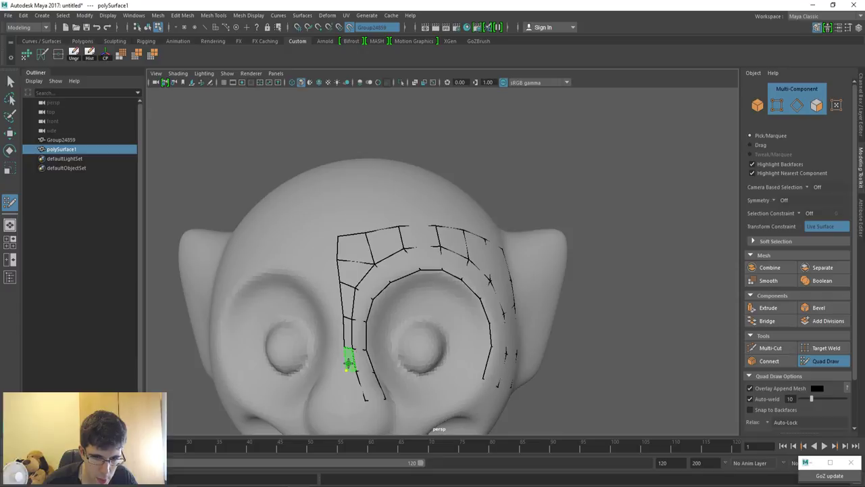
shift+click(349, 360)
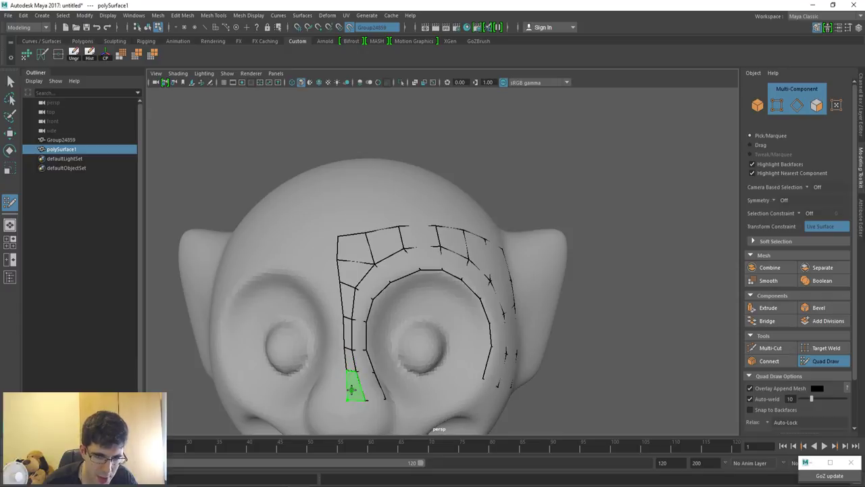
shift+click(352, 389)
alt+drag(352, 389, 301, 277)
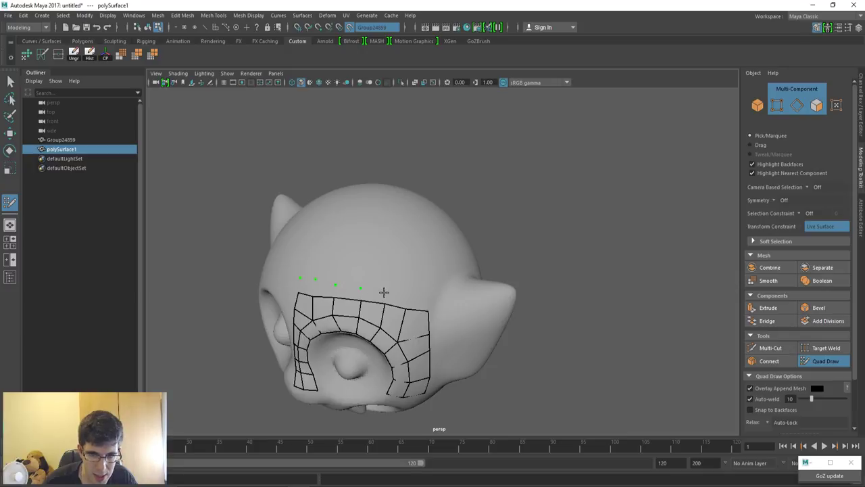
Step: Smooth the patch's top edge by pulling a vertex up, then inspect the patch from the left
mouse_move(424, 303)
shift+mouse_down()
mouse_move(321, 288)
mouse_move(349, 277)
mouse_move(334, 336)
mouse_move(324, 327)
shift+mouse_up()
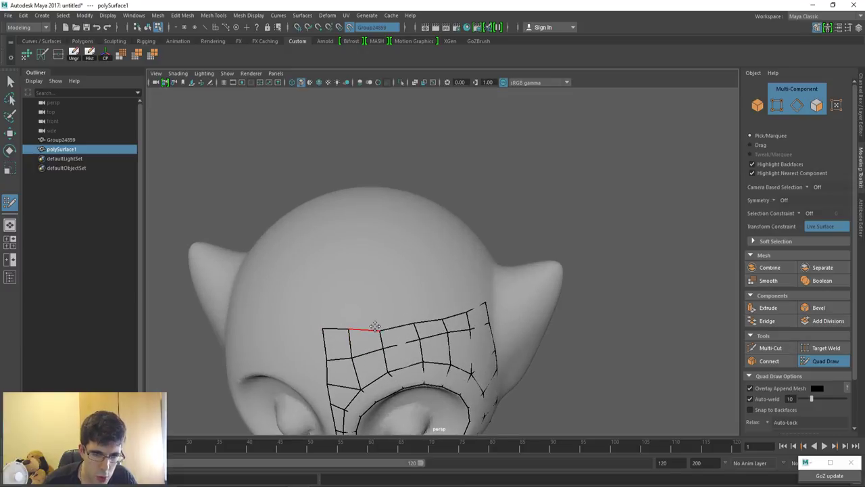
mouse_move(381, 330)
mouse_down()
mouse_move(380, 321)
mouse_move(461, 302)
mouse_up()
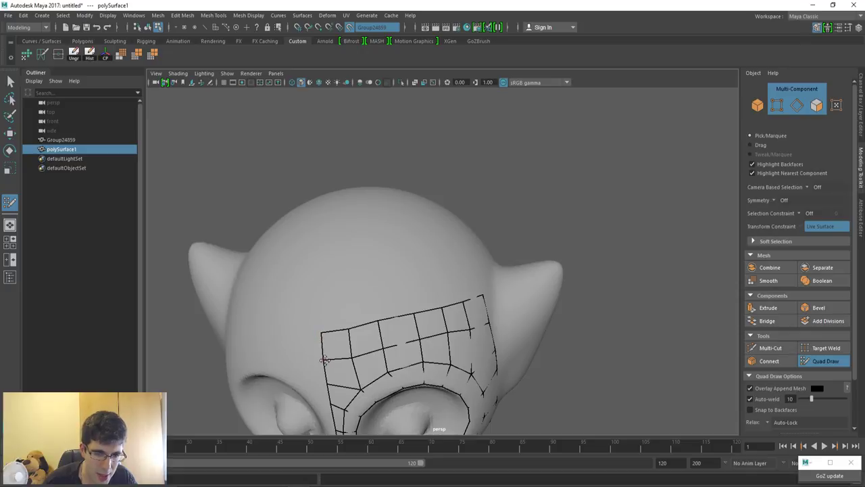
mouse_move(325, 361)
alt+mouse_down()
mouse_move(343, 342)
mouse_move(317, 338)
alt+mouse_up()
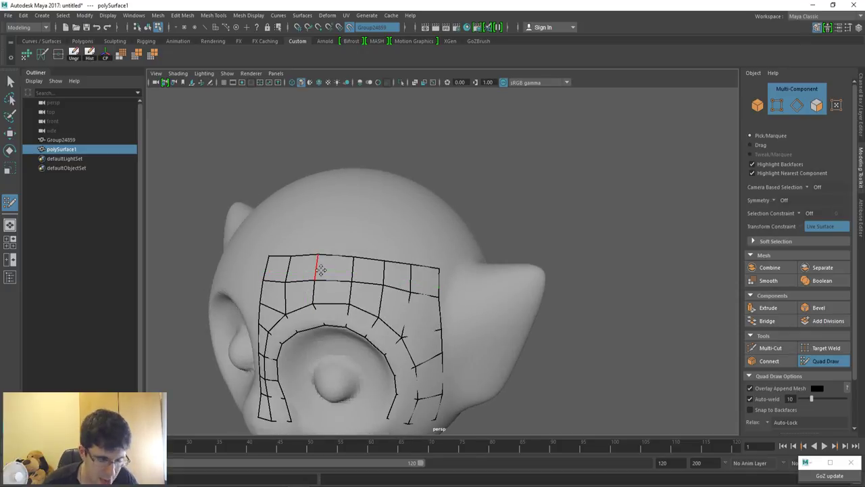
alt+drag(323, 269, 336, 271)
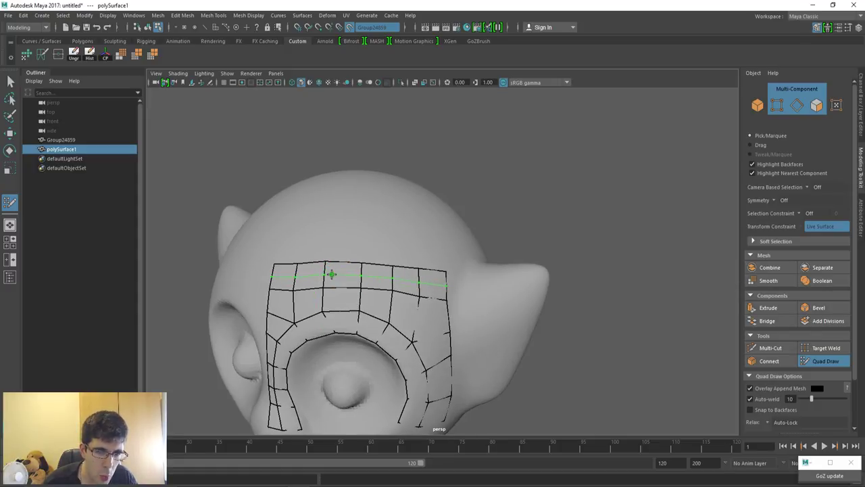
alt+drag(338, 274, 291, 262)
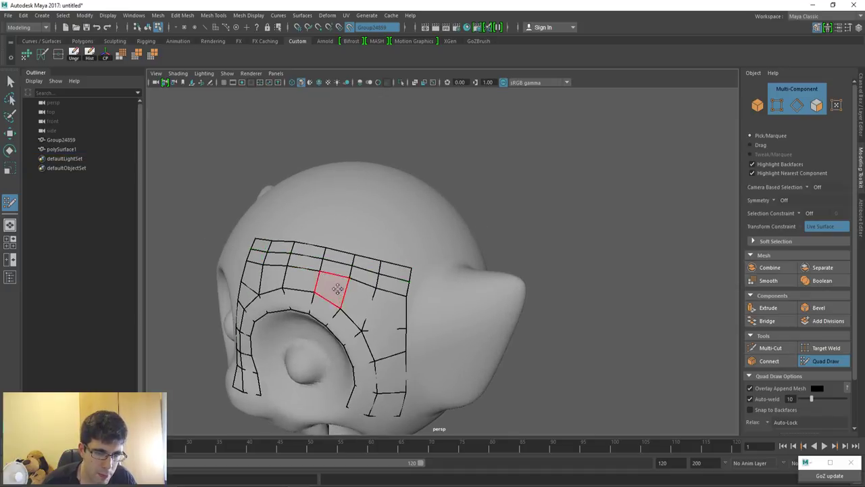
mouse_move(332, 286)
alt+mouse_down()
mouse_move(292, 229)
mouse_move(347, 280)
mouse_move(311, 289)
mouse_move(348, 244)
mouse_move(404, 298)
mouse_move(412, 269)
alt+mouse_up()
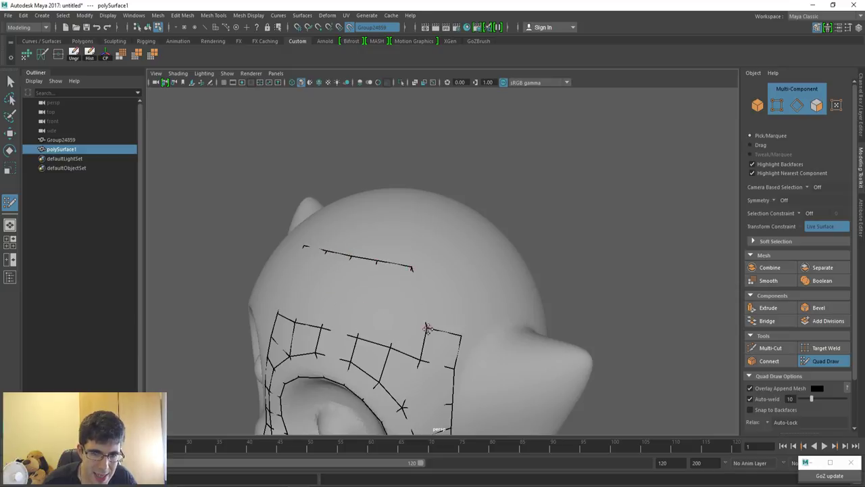
Step: Extend the top guide stroke across the head and view the strokes from above
drag(466, 311, 470, 279)
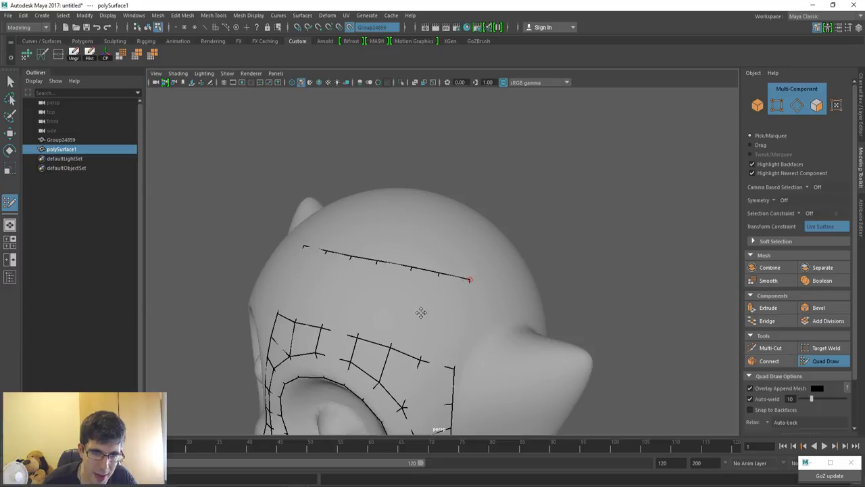
alt+drag(421, 312, 396, 303)
mouse_move(286, 226)
alt+mouse_down()
mouse_move(292, 256)
mouse_move(347, 206)
alt+mouse_up()
mouse_move(300, 241)
alt+mouse_down()
mouse_move(319, 258)
mouse_move(323, 280)
alt+mouse_up()
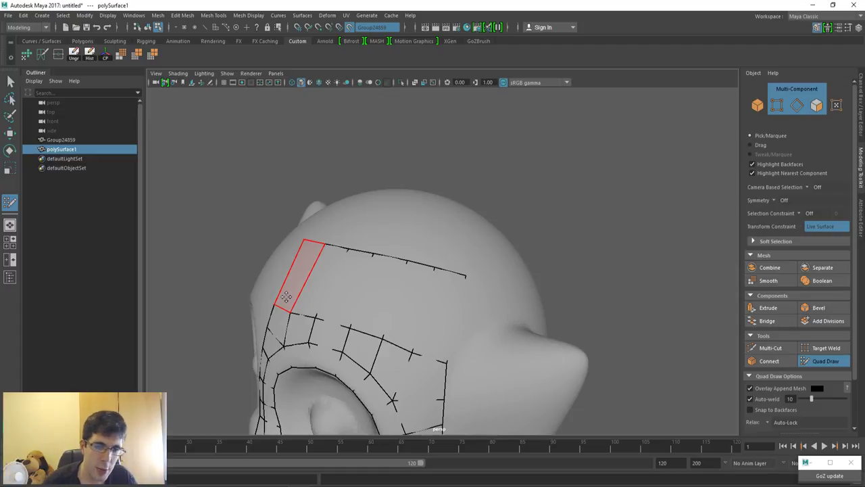
mouse_move(287, 296)
alt+mouse_down()
mouse_move(276, 247)
mouse_move(309, 250)
alt+mouse_up()
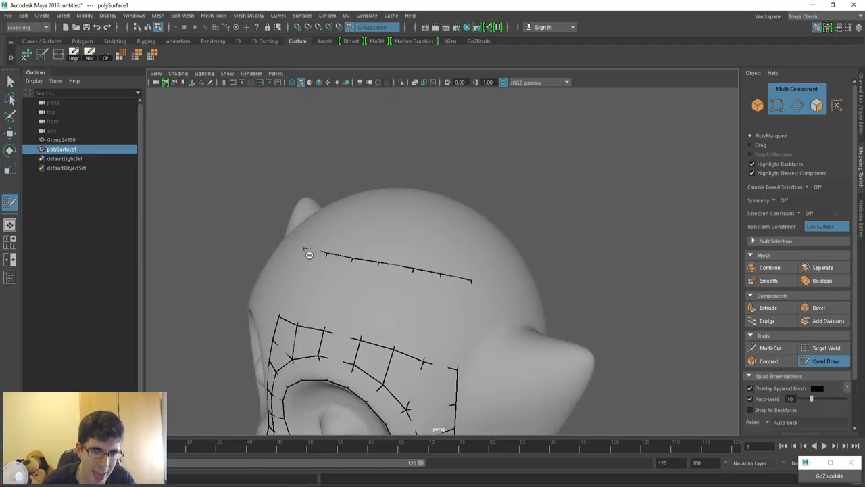
mouse_move(392, 290)
alt+mouse_down()
mouse_move(340, 286)
mouse_move(310, 253)
alt+mouse_up()
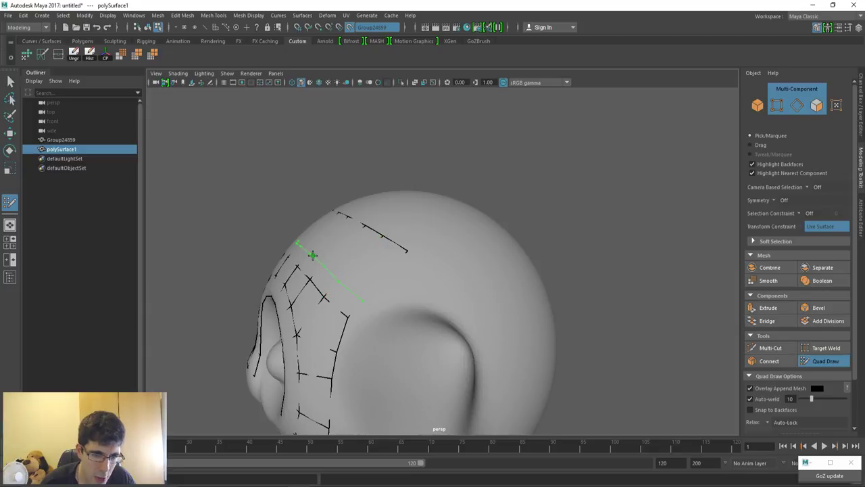
Step: Fill the forehead between the strokes with quads, insert edge loops, and relax the top stroke's kink
ctrl+click(314, 254)
ctrl+click(337, 239)
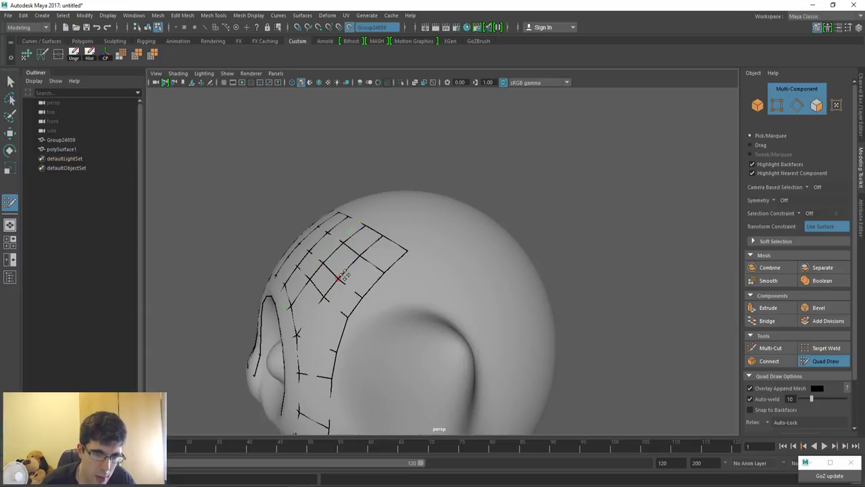
mouse_move(337, 239)
alt+mouse_down()
mouse_move(365, 237)
mouse_move(281, 234)
mouse_move(355, 257)
mouse_move(341, 261)
mouse_move(320, 304)
alt+mouse_up()
ctrl+click(325, 286)
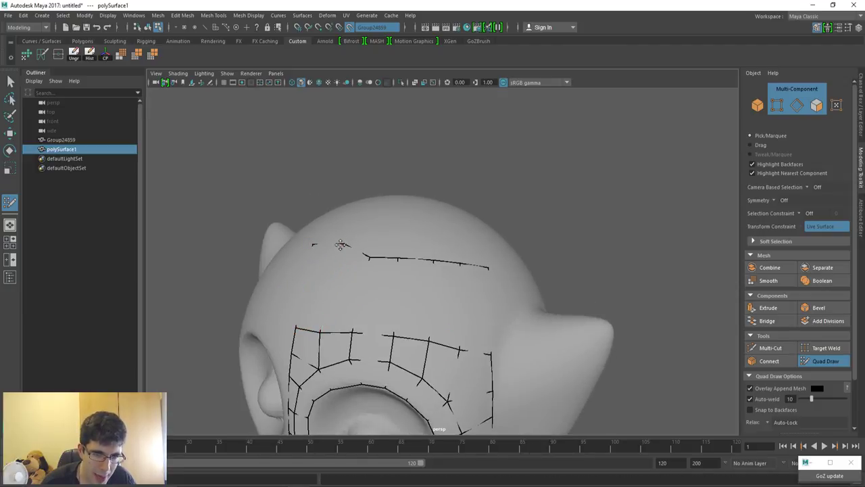
shift+drag(372, 260, 459, 257)
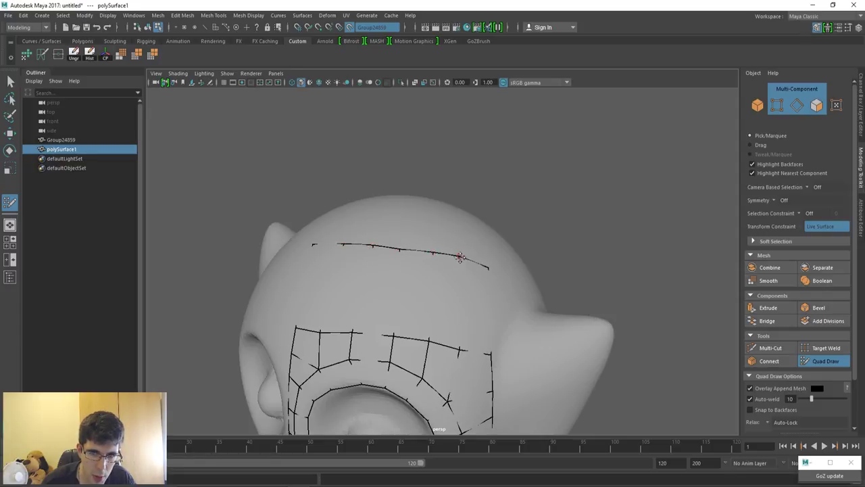
mouse_move(409, 284)
alt+mouse_down()
mouse_move(398, 318)
mouse_move(345, 299)
mouse_move(440, 318)
mouse_move(464, 306)
mouse_move(368, 300)
mouse_move(385, 312)
alt+mouse_up()
ctrl+click(350, 291)
ctrl+click(369, 265)
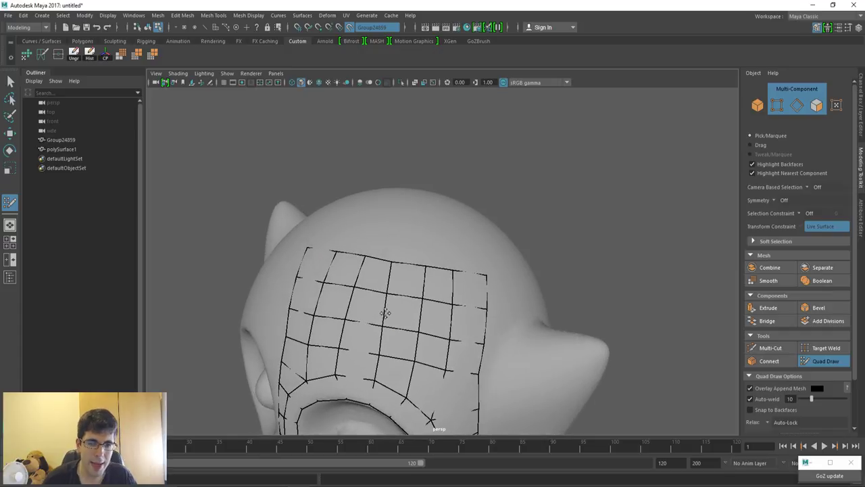
mouse_move(279, 270)
alt+mouse_down()
mouse_move(367, 289)
mouse_move(385, 329)
mouse_move(396, 216)
alt+mouse_up()
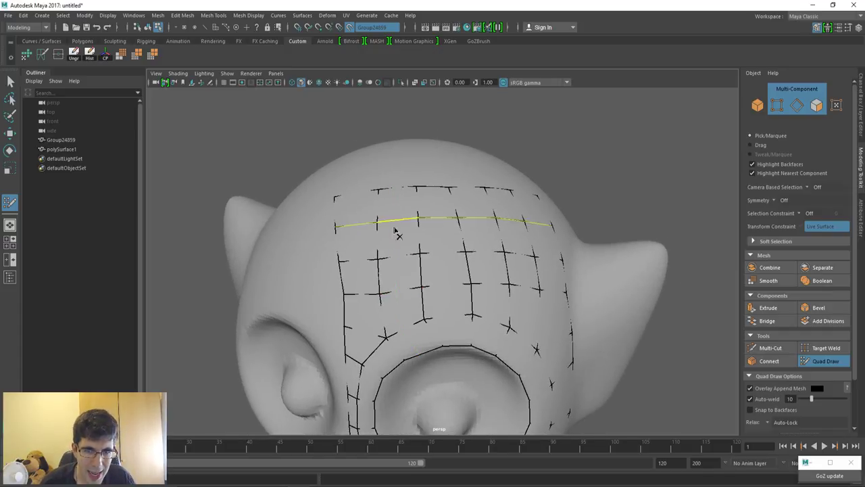
Step: Fill a missing quad, undo a wrong edge-loop deletion, and remove a stray face, extra edge loop and unwanted quad
shift+click(400, 240)
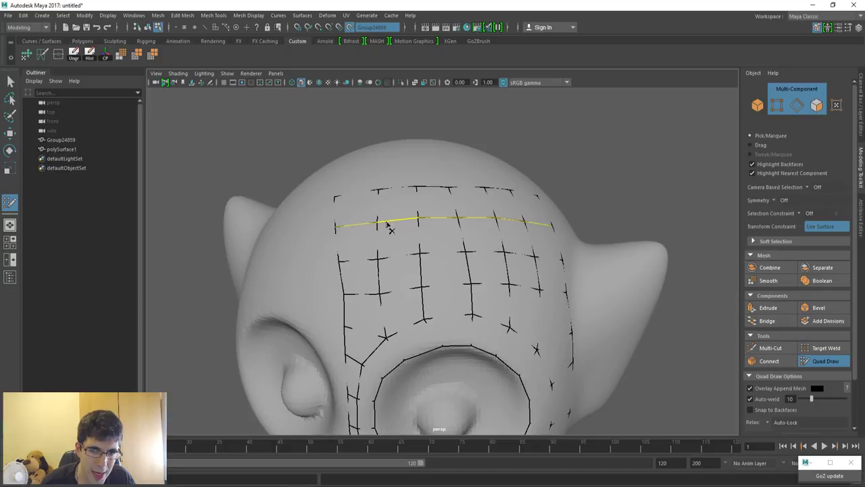
ctrl+shift+click(401, 227)
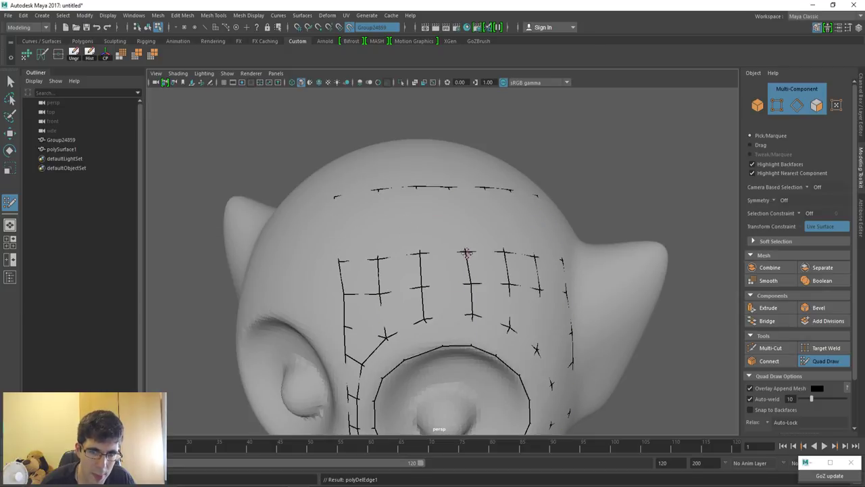
alt+drag(401, 227, 378, 223)
key(ctrl+z)
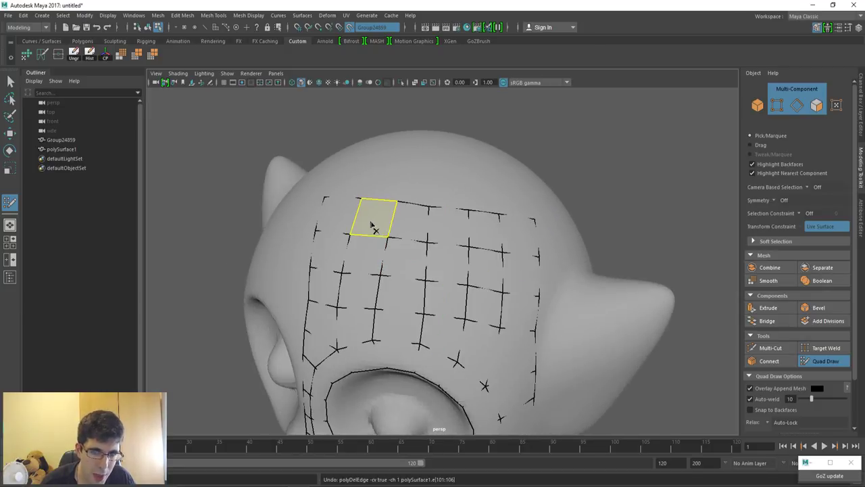
ctrl+shift+click(377, 221)
alt+drag(410, 286, 410, 299)
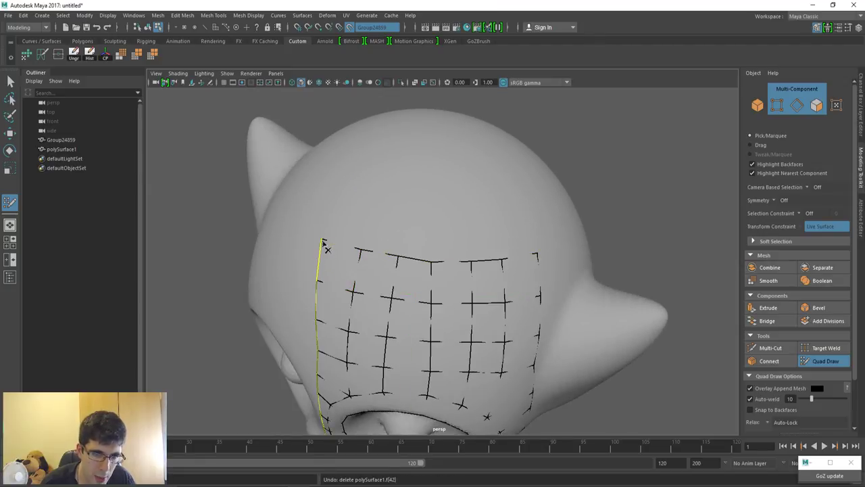
alt+drag(331, 260, 333, 260)
ctrl+shift+click(332, 258)
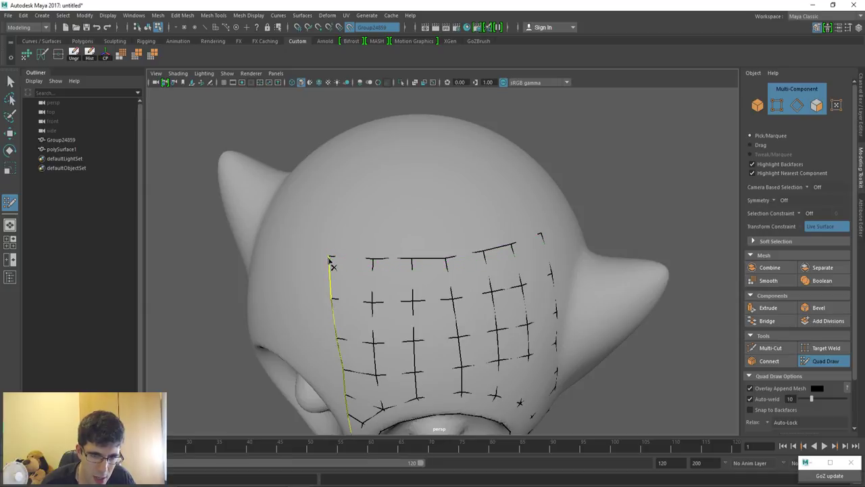
alt+drag(338, 280, 364, 266)
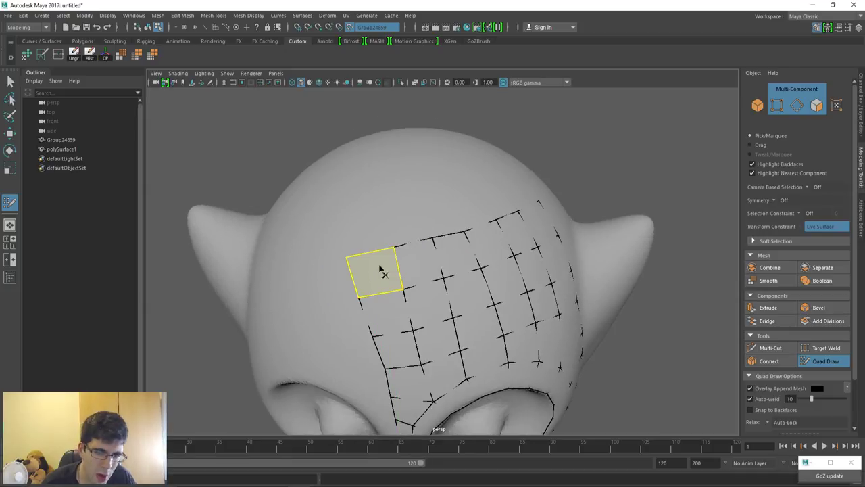
ctrl+shift+click(380, 277)
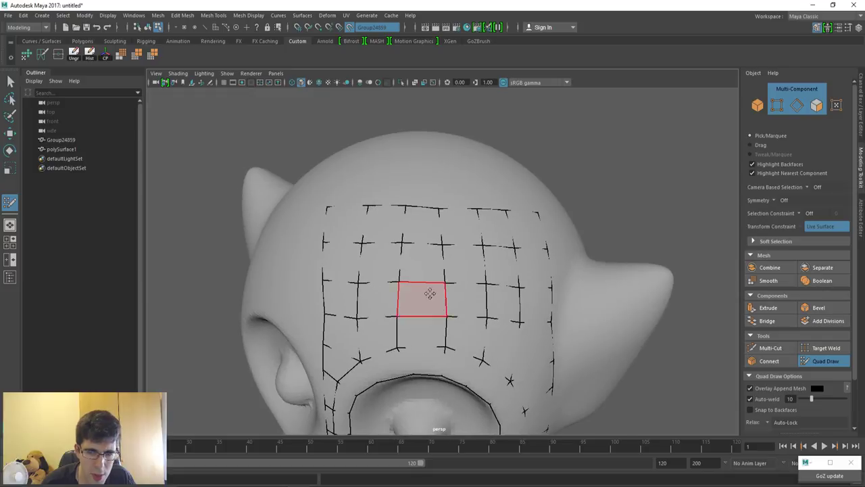
mouse_move(428, 294)
alt+mouse_down()
mouse_move(423, 302)
mouse_move(391, 258)
alt+mouse_up()
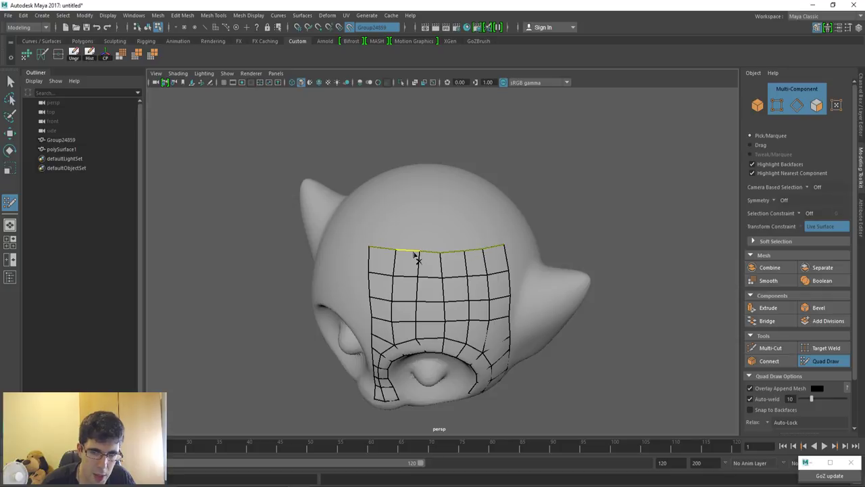
mouse_move(405, 230)
alt+mouse_down()
mouse_move(380, 241)
mouse_move(411, 230)
alt+mouse_up()
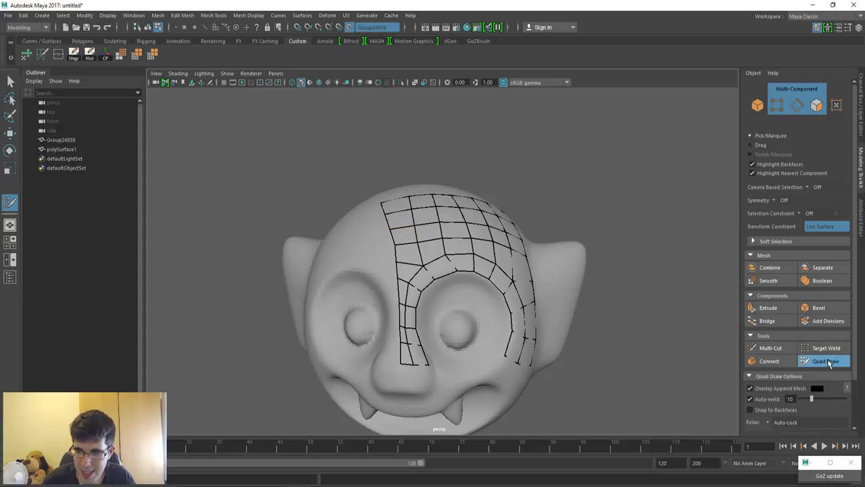
Step: Turn off Quad Draw and move the quad patch right, off the head
click(826, 361)
mouse_move(428, 316)
alt+mouse_down()
mouse_move(380, 189)
mouse_move(385, 219)
alt+mouse_up()
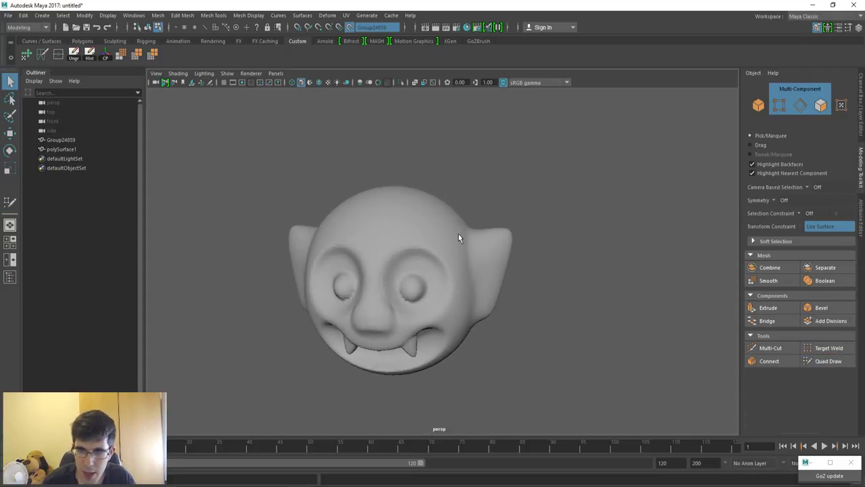
key(w)
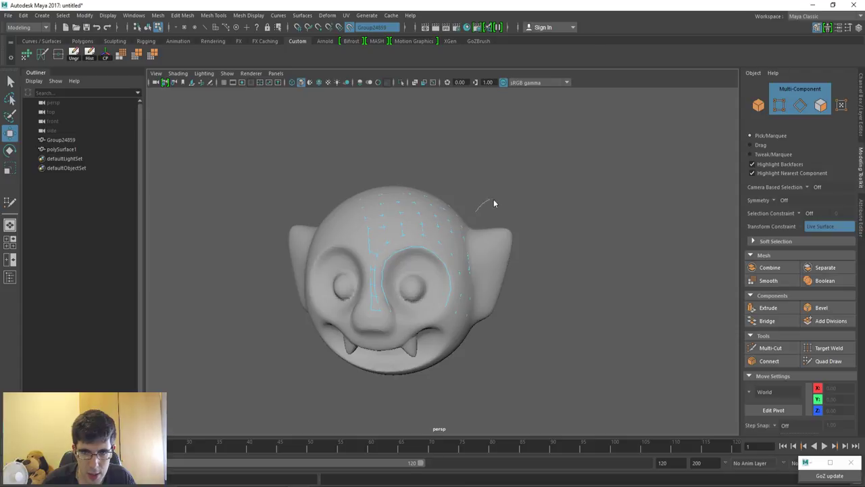
right_drag(474, 208, 521, 197)
mouse_move(368, 231)
mouse_down()
mouse_move(465, 235)
mouse_move(412, 195)
mouse_up()
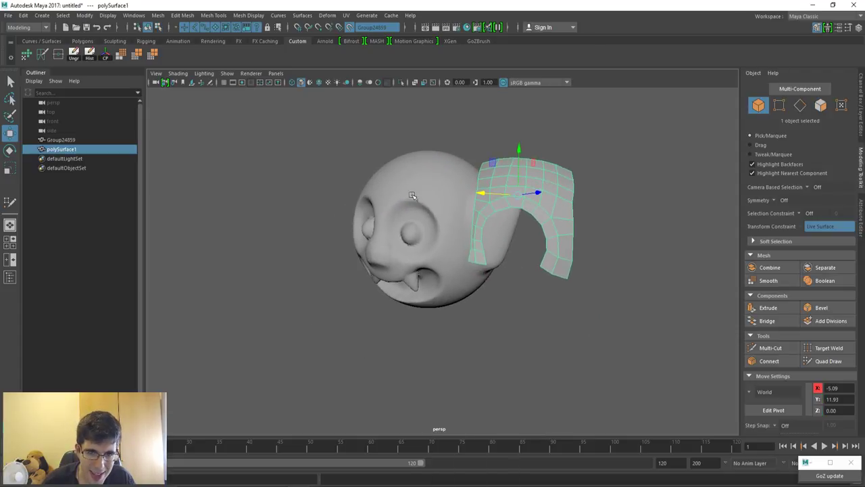
Step: Disable the head's live surface and add the head sculpt to the selection
mouse_move(407, 229)
alt+mouse_down()
mouse_move(333, 225)
mouse_move(406, 160)
alt+mouse_up()
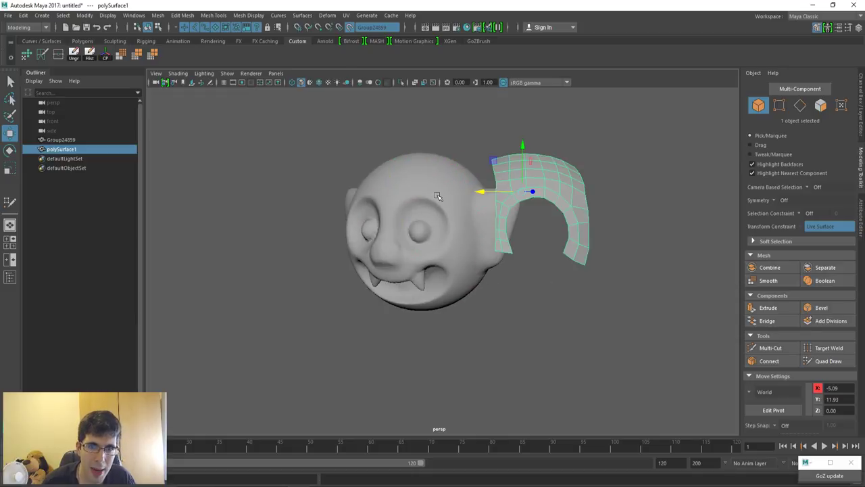
click(349, 27)
shift+click(444, 232)
mouse_move(444, 232)
alt+mouse_down()
mouse_move(453, 246)
mouse_move(442, 184)
mouse_move(385, 271)
mouse_move(493, 220)
mouse_move(396, 206)
alt+mouse_up()
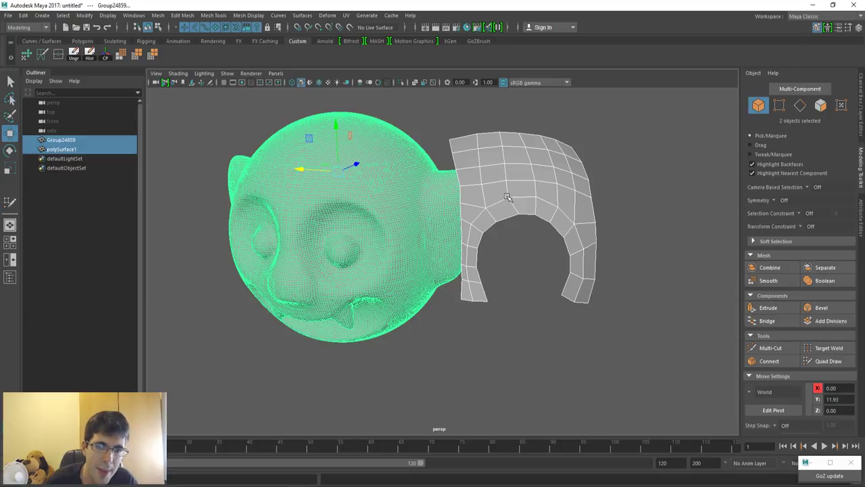
alt+drag(497, 211, 484, 212)
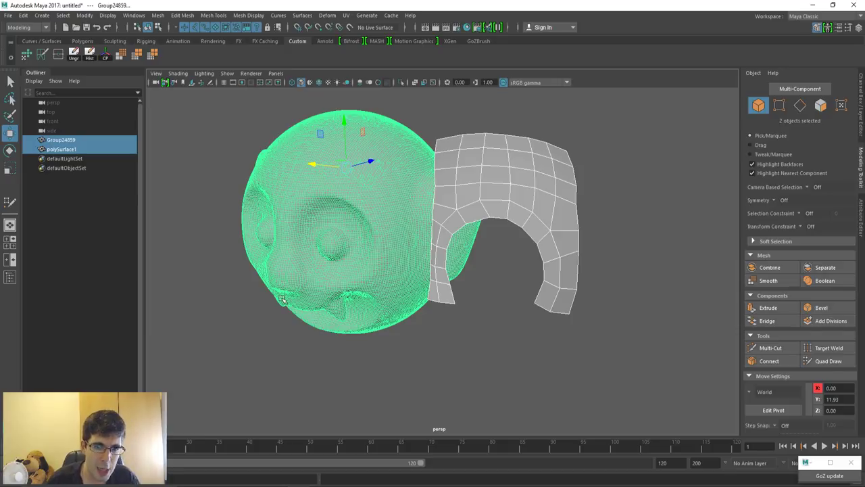
alt+drag(283, 300, 317, 248)
alt+drag(352, 225, 333, 247)
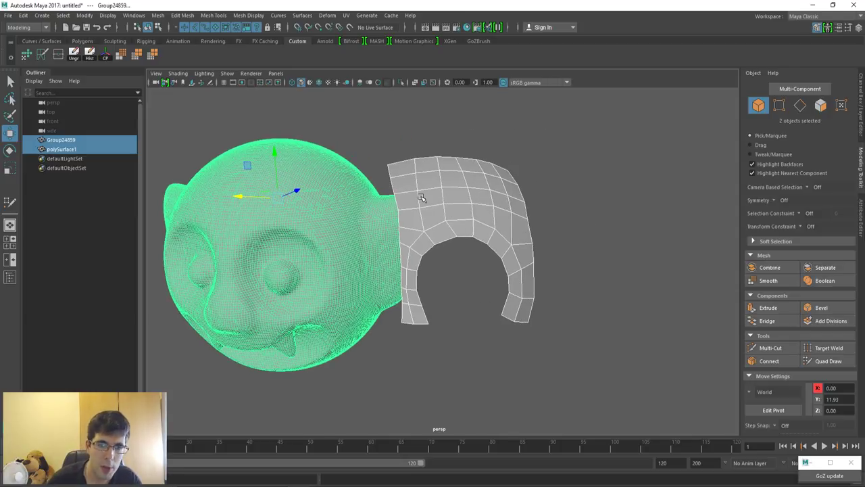
alt+drag(353, 217, 348, 218)
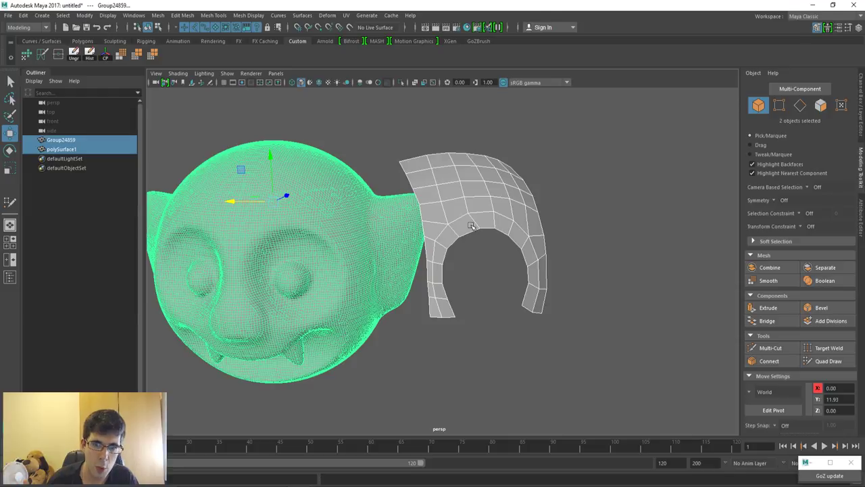
alt+drag(465, 231, 422, 248)
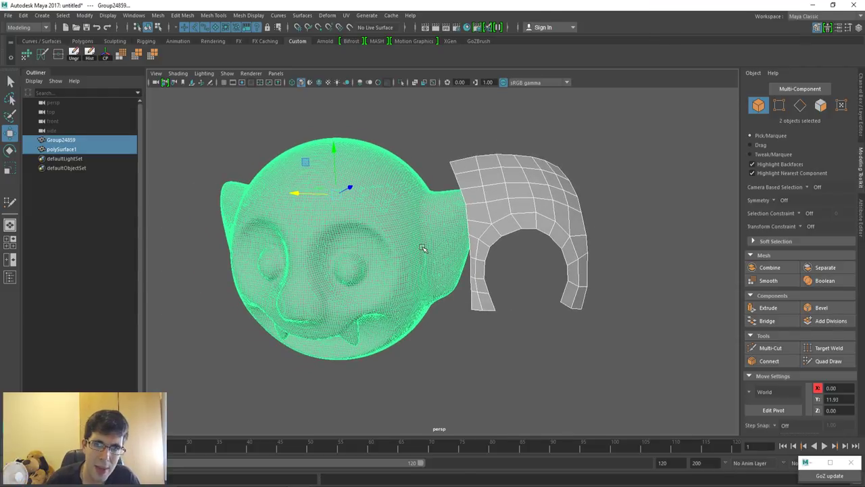